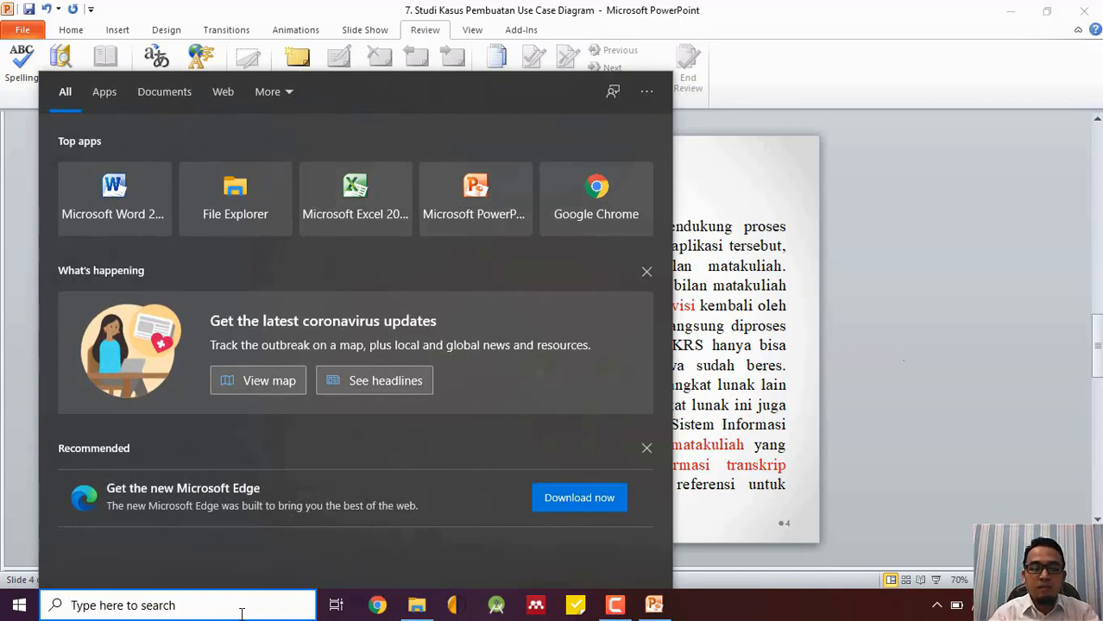
# Launch Enterprise Architect and create a new project file named Latihan on the Desktop
pyautogui.write('enter')
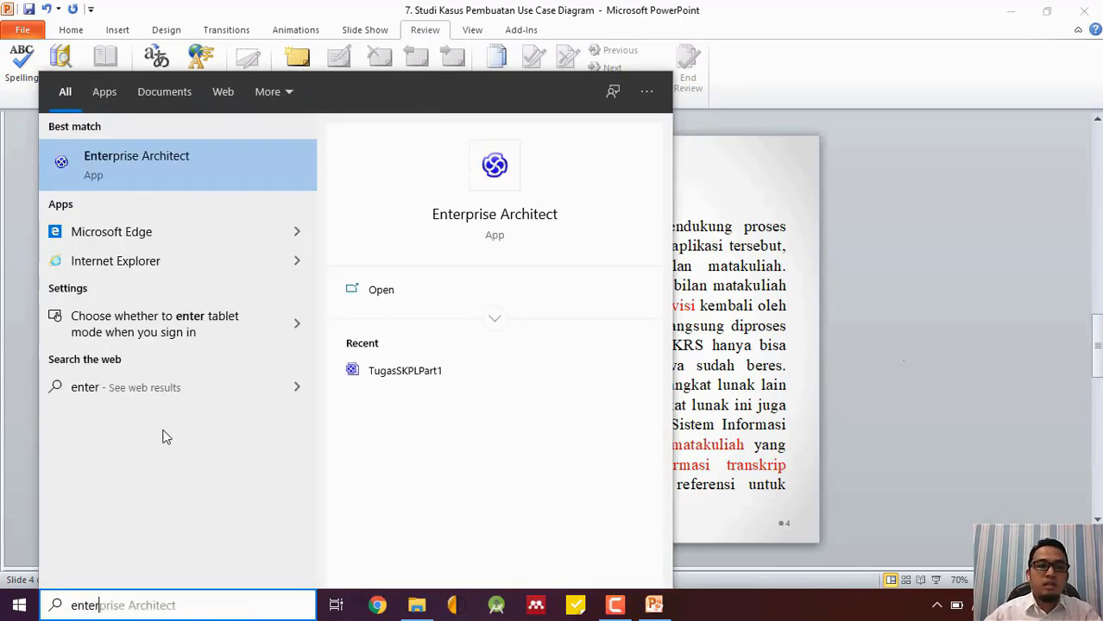
pyautogui.click(212, 153)
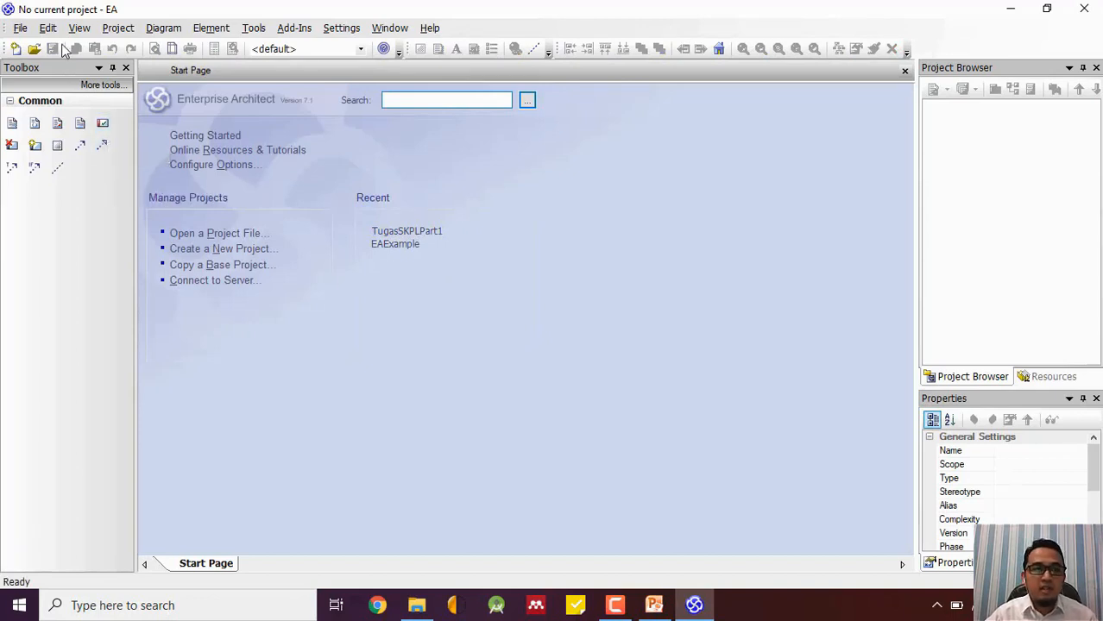
pyautogui.click(24, 29)
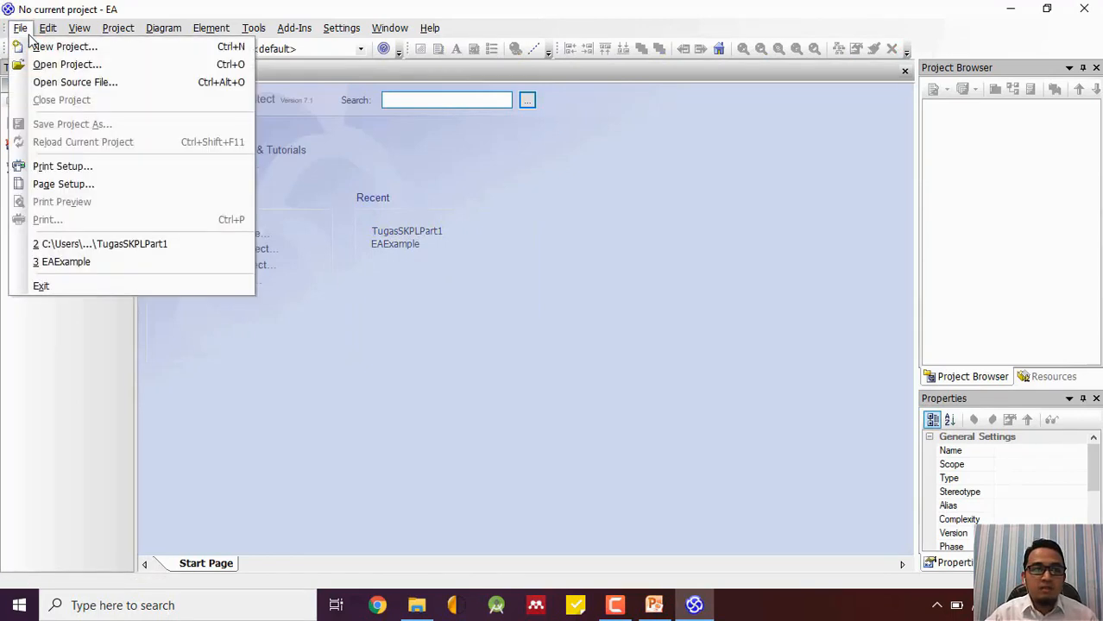
pyautogui.click(34, 47)
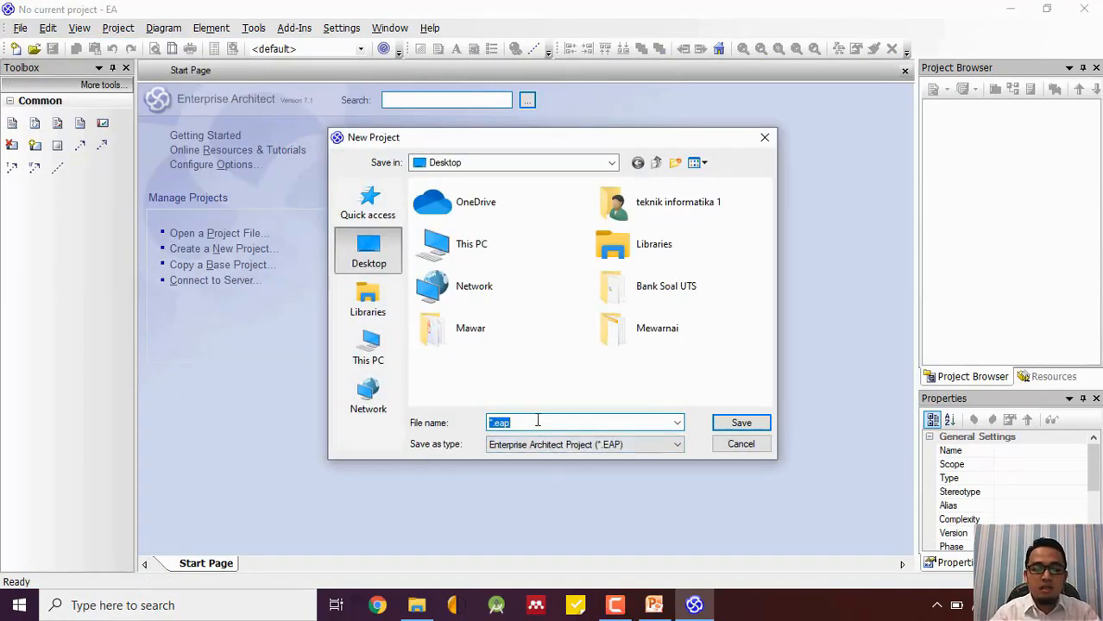
pyautogui.write('Latihan')
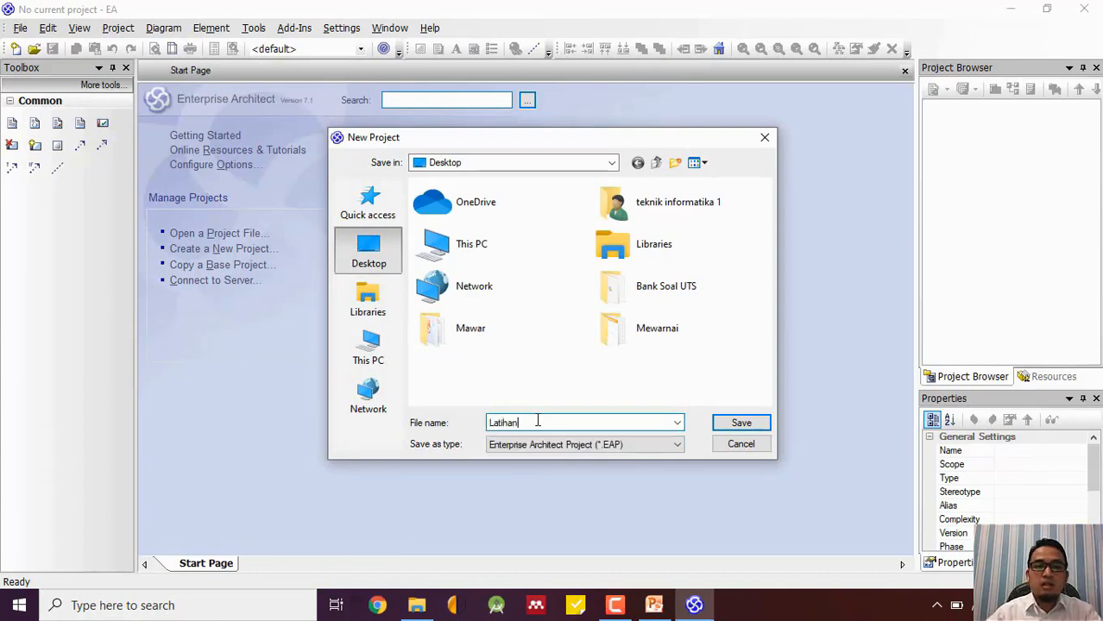
pyautogui.click(740, 423)
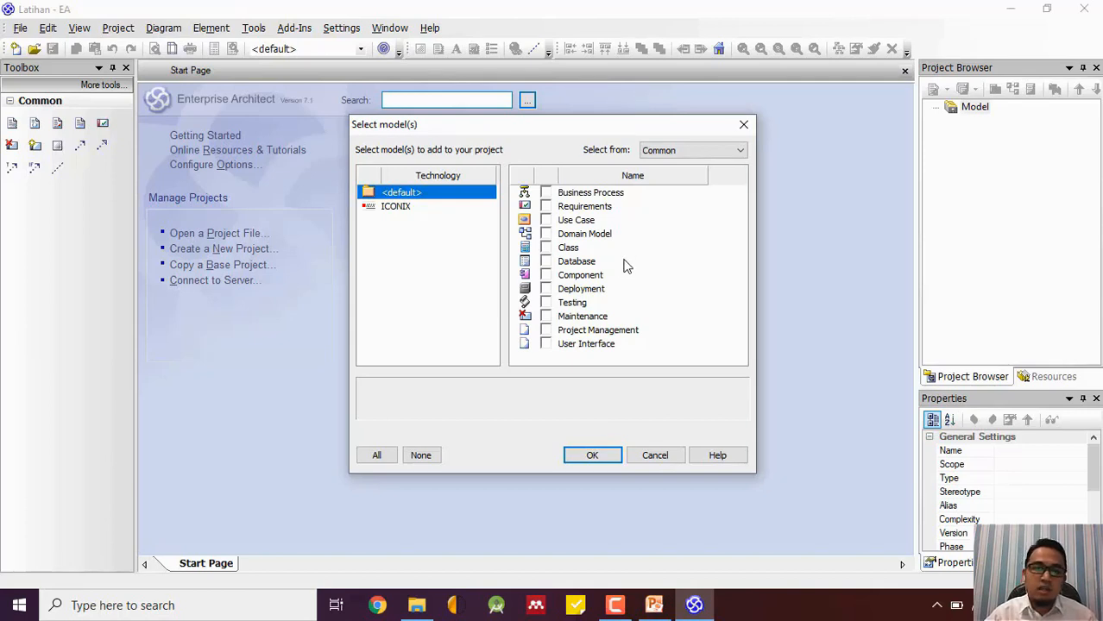
# Add the Use Case model from the default technology to the project and open its Use Case Model diagram
pyautogui.click(546, 220)
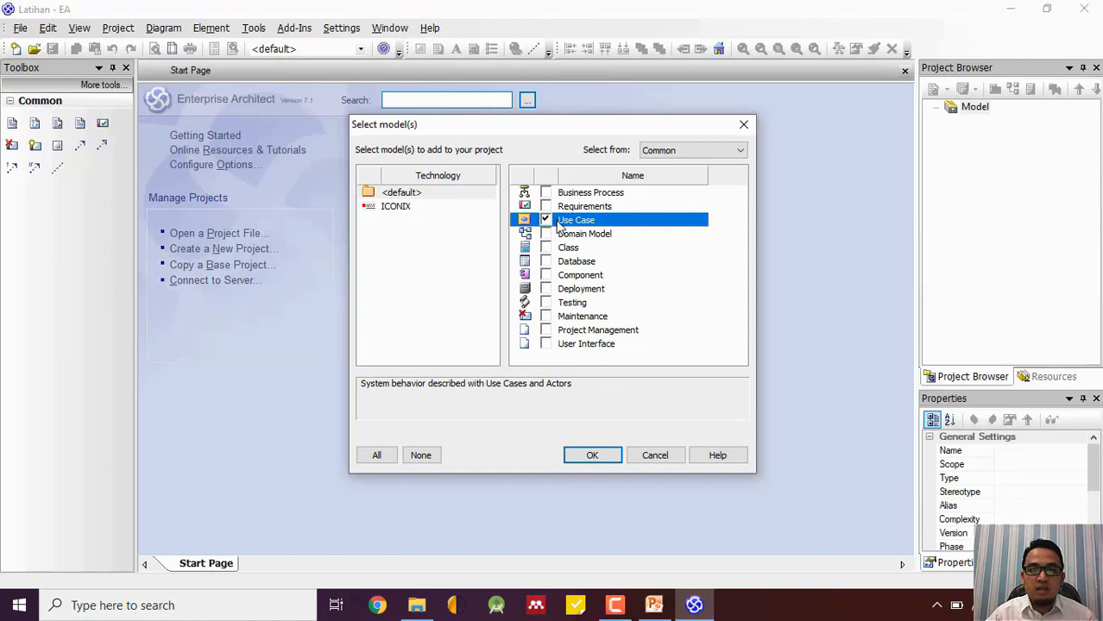
pyautogui.click(592, 459)
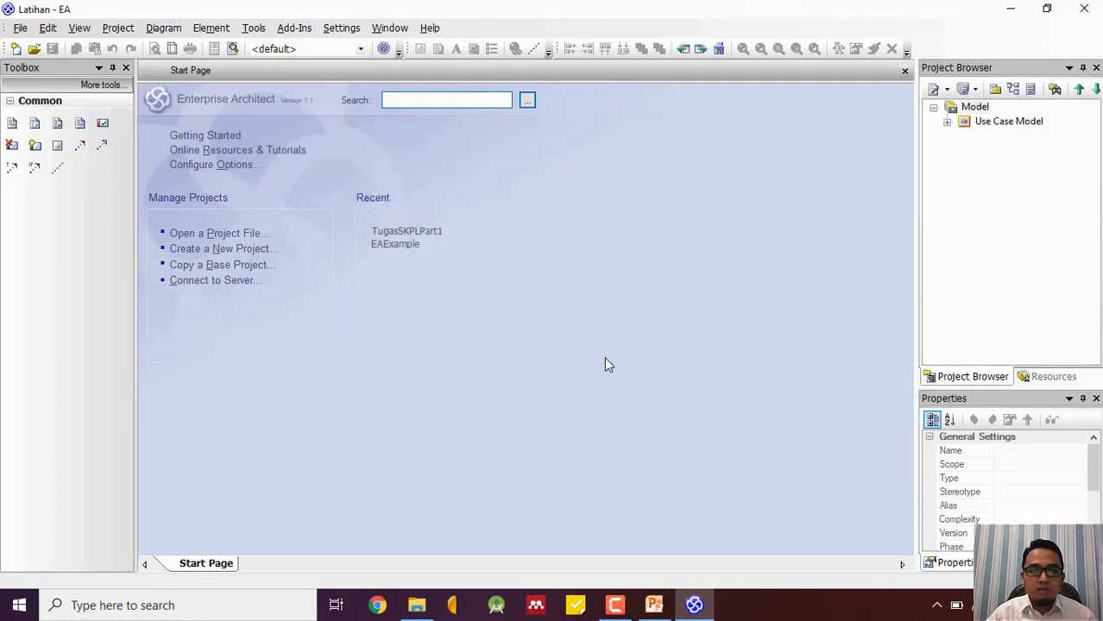
pyautogui.click(948, 125)
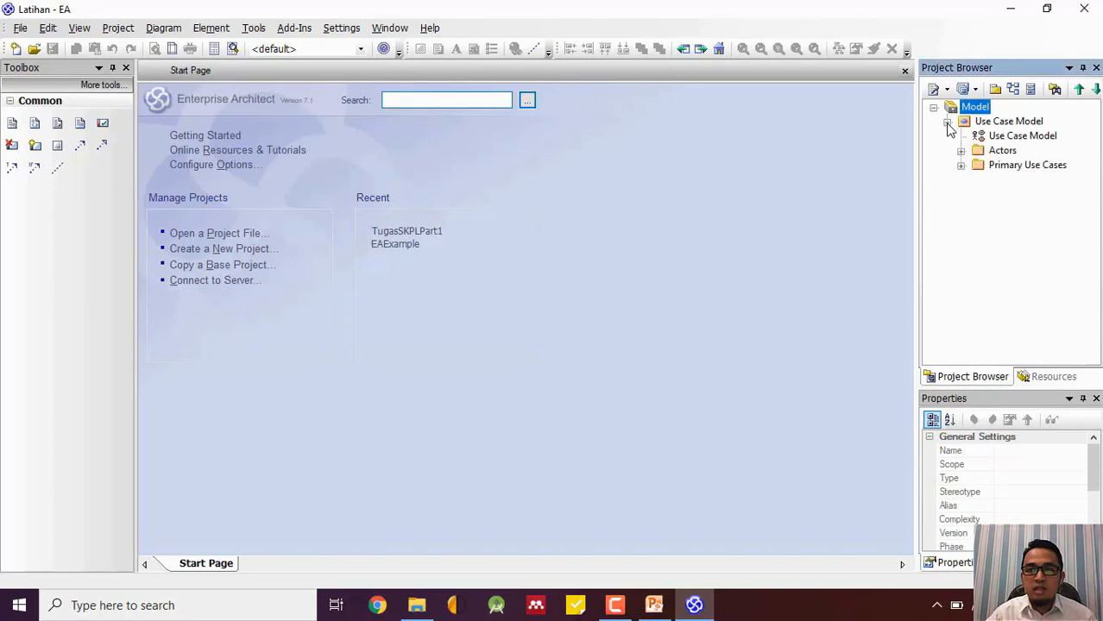
pyautogui.doubleClick(1018, 135)
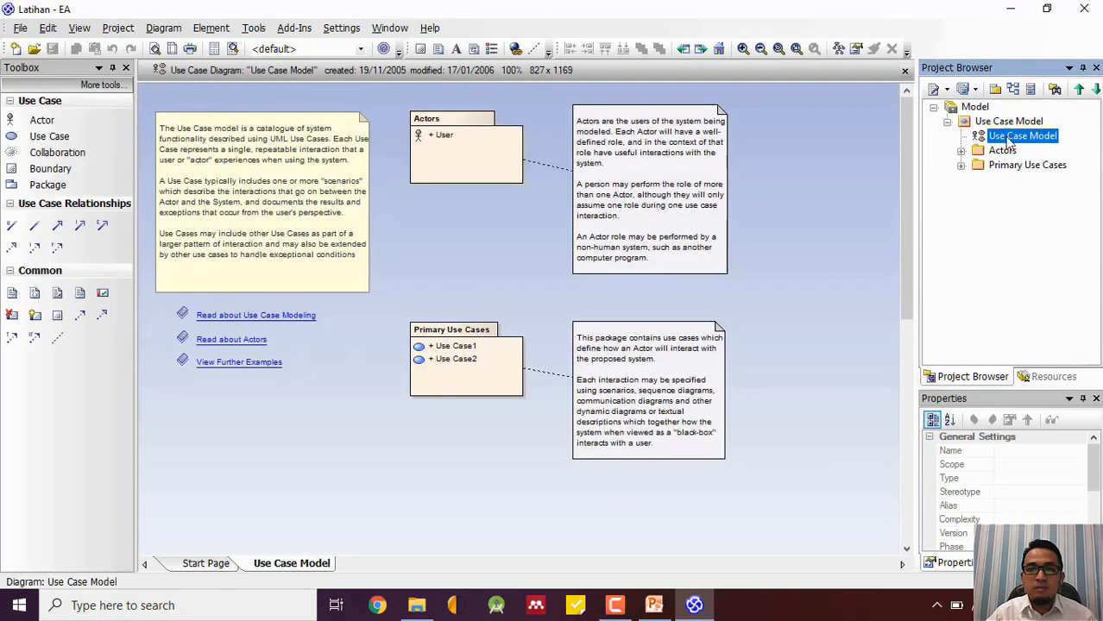
# Delete all the template elements, notes and links from the Use Case Model diagram
pyautogui.click(708, 241)
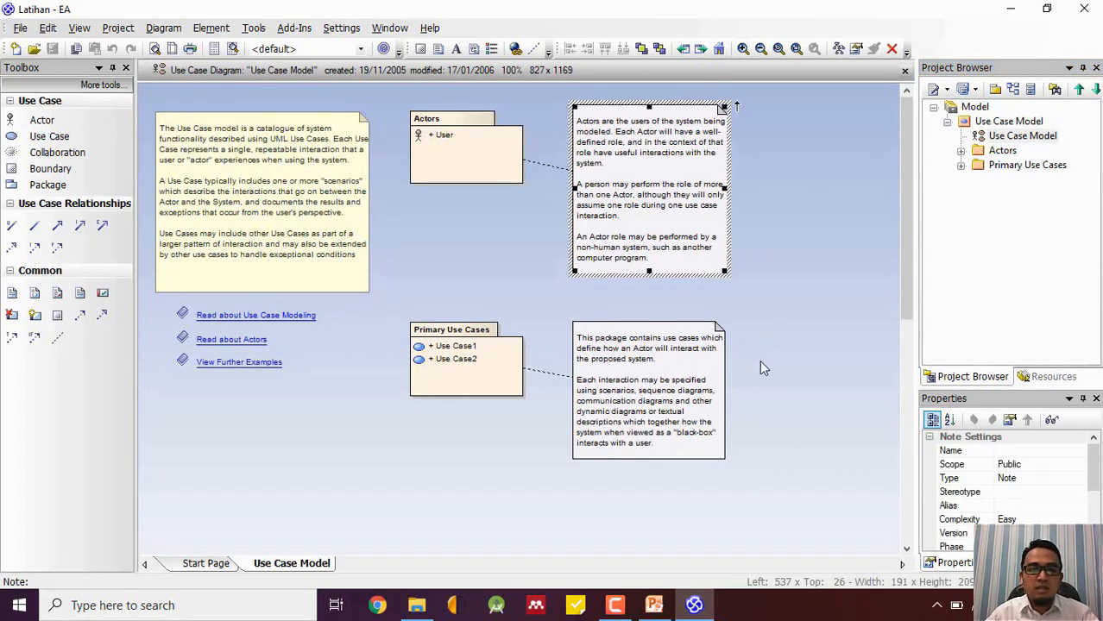
pyautogui.hotkey('ctrl', 'a')
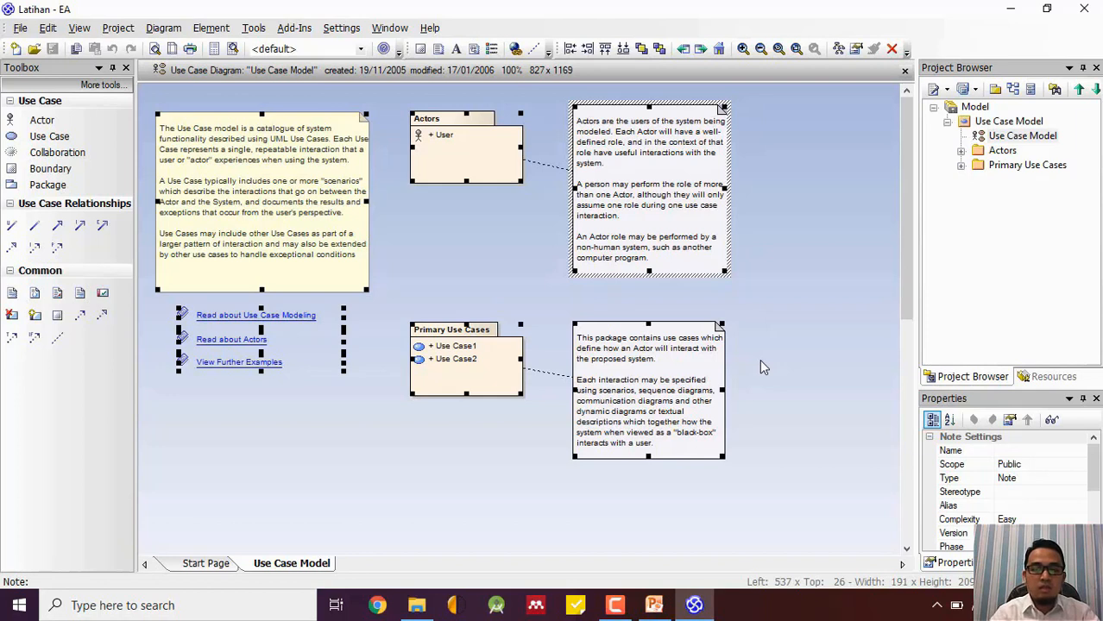
pyautogui.press('Delete')
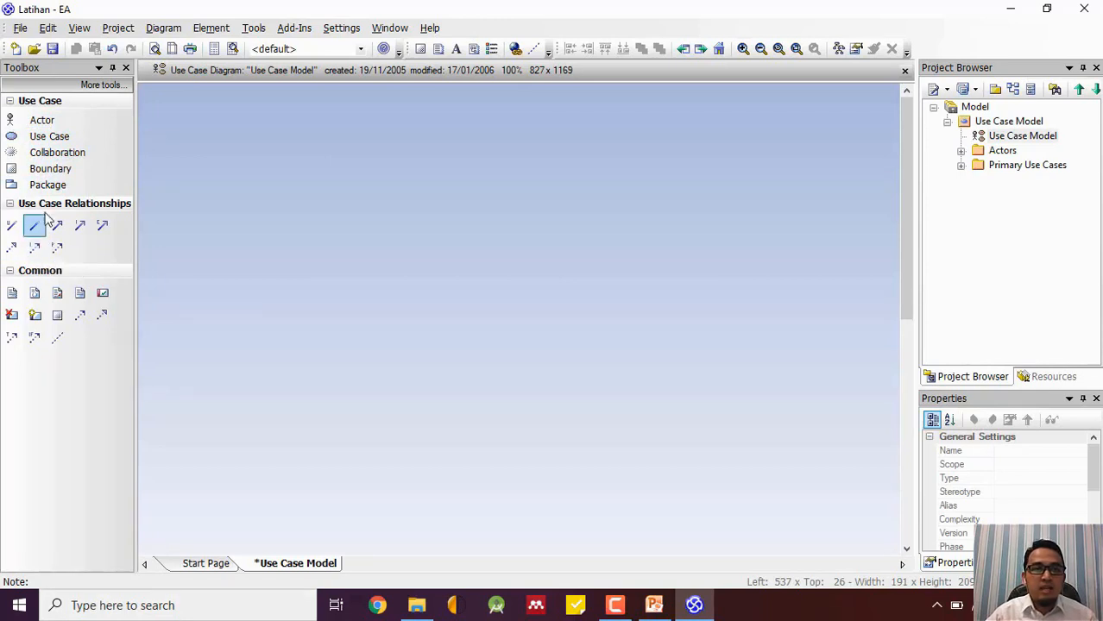
# Add an actor named Mahasiswa in the upper-left part of the diagram and shift it slightly down and to the right
pyautogui.click(90, 122)
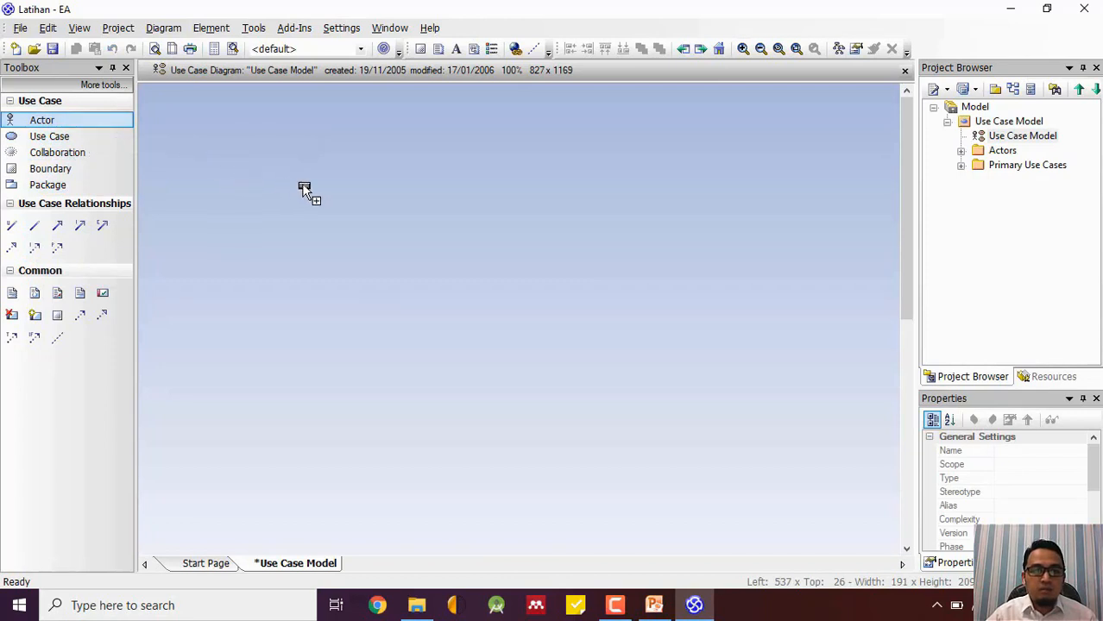
pyautogui.click(305, 187)
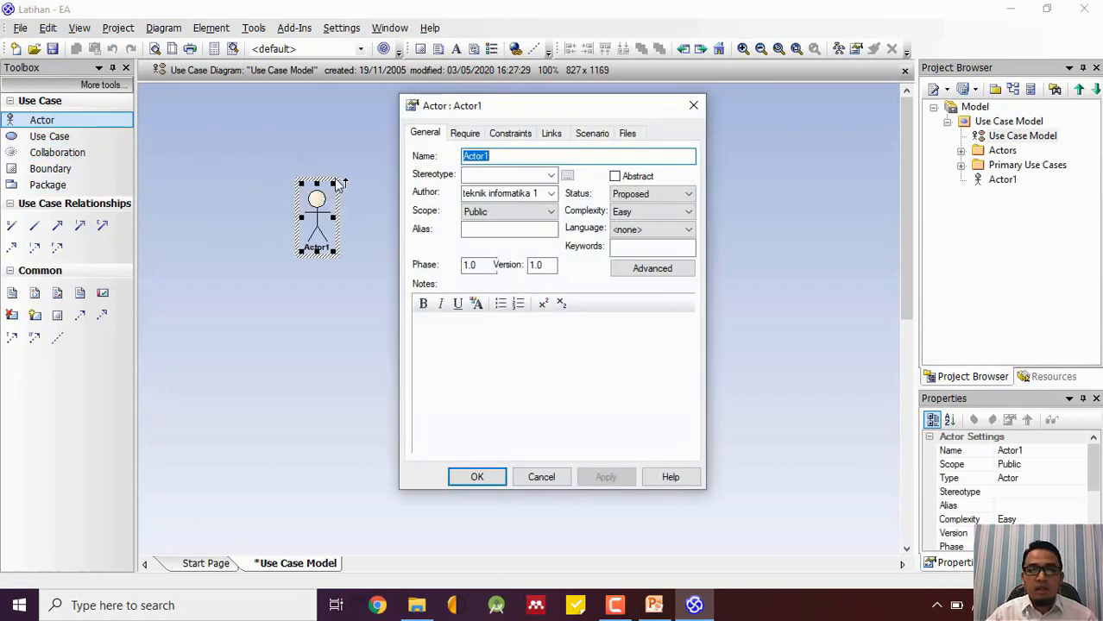
pyautogui.write('Mah')
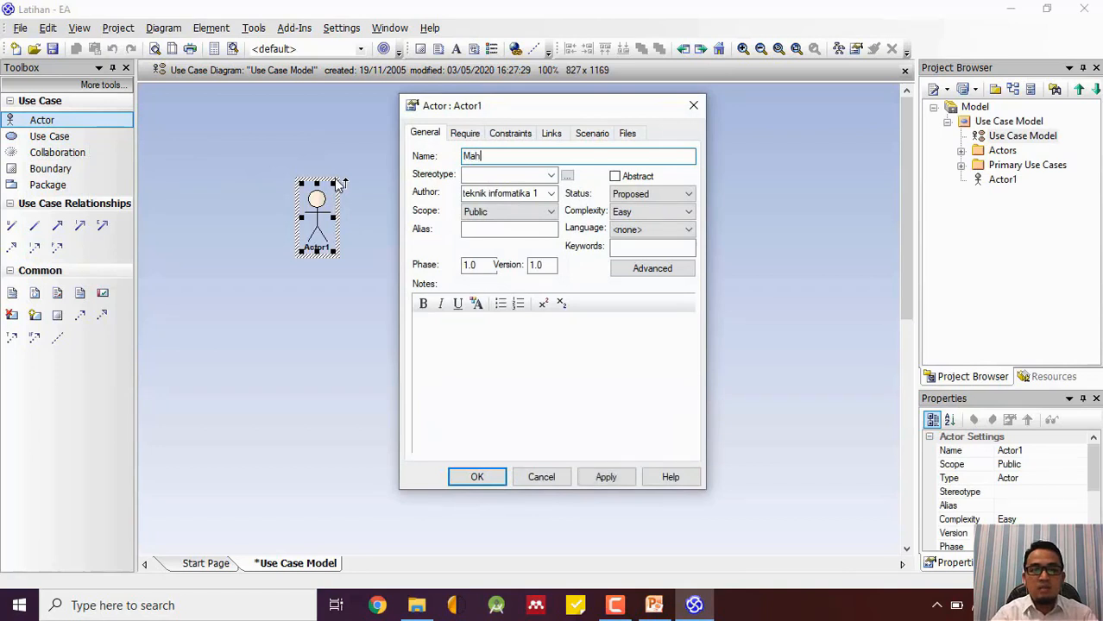
pyautogui.write('asiswa')
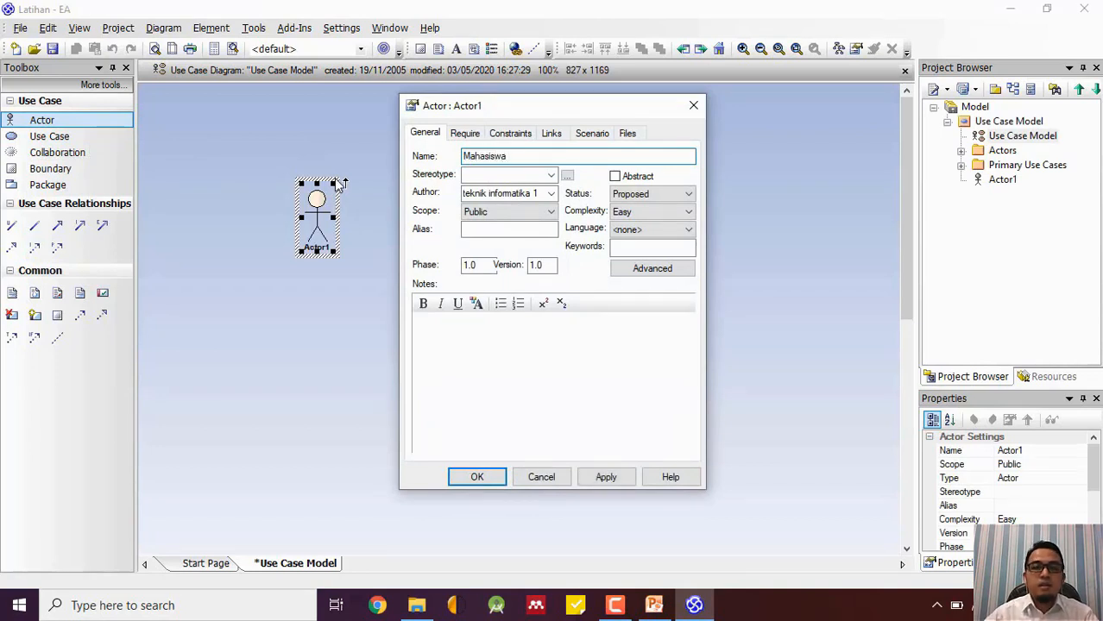
pyautogui.click(477, 477)
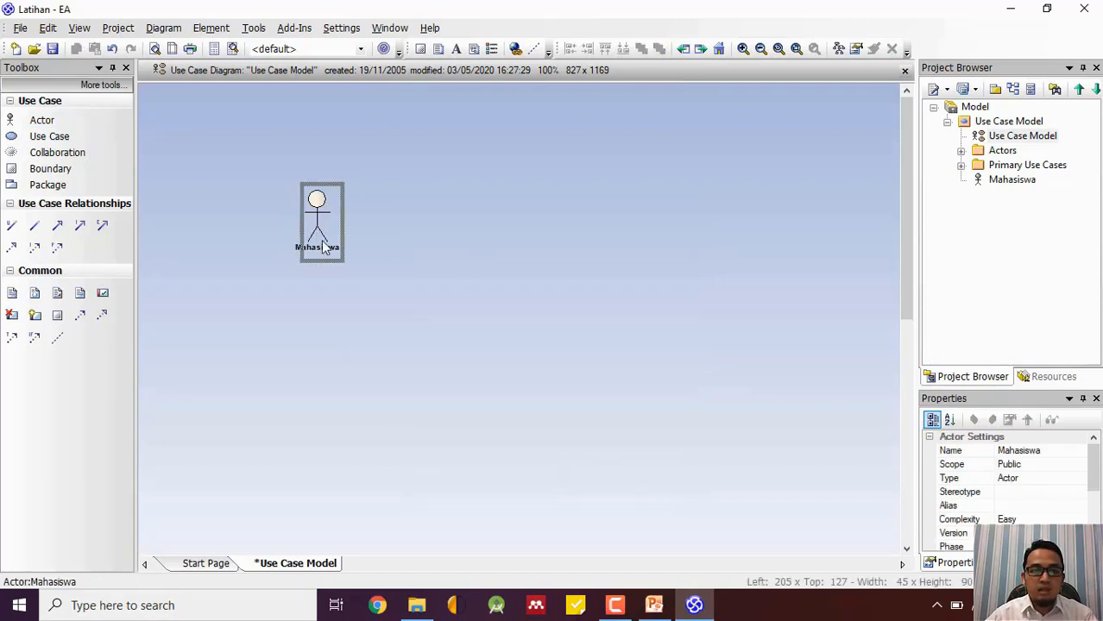
pyautogui.moveTo(324, 247); pyautogui.dragTo(340, 272)
pyautogui.click(497, 220)
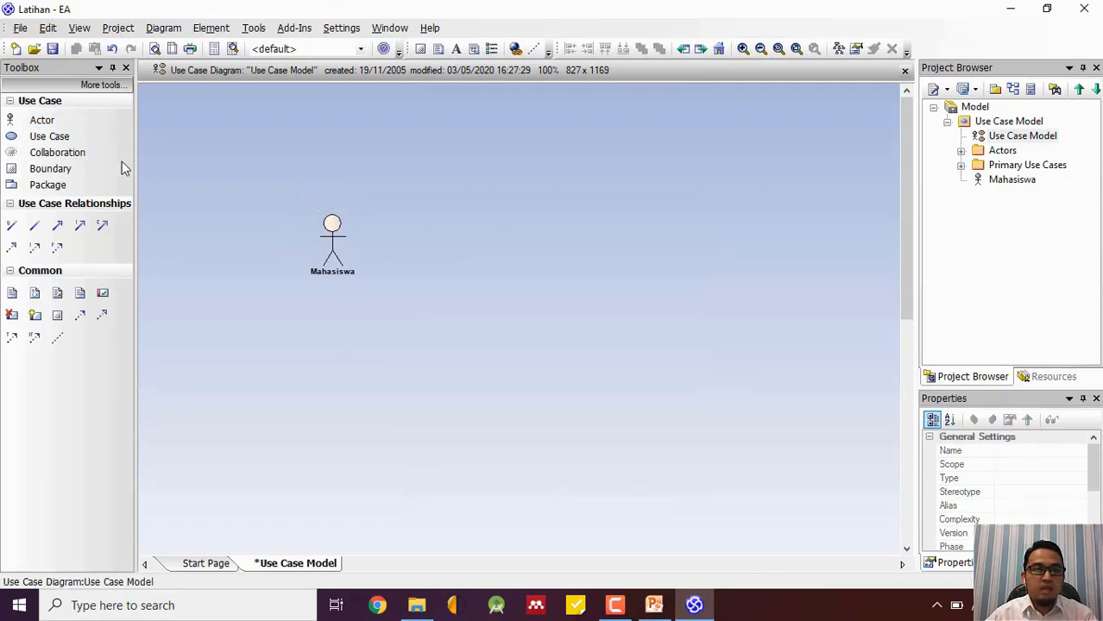
# Add an actor named Dosen Wali below Mahasiswa and move it roughly into line beneath that actor
pyautogui.click(69, 122)
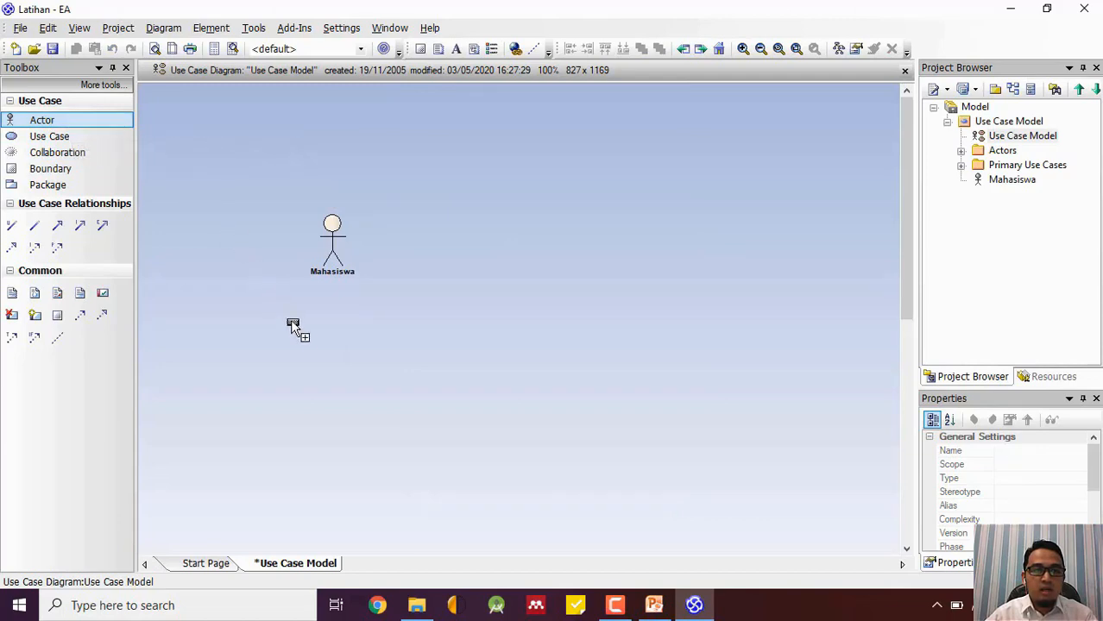
pyautogui.click(332, 353)
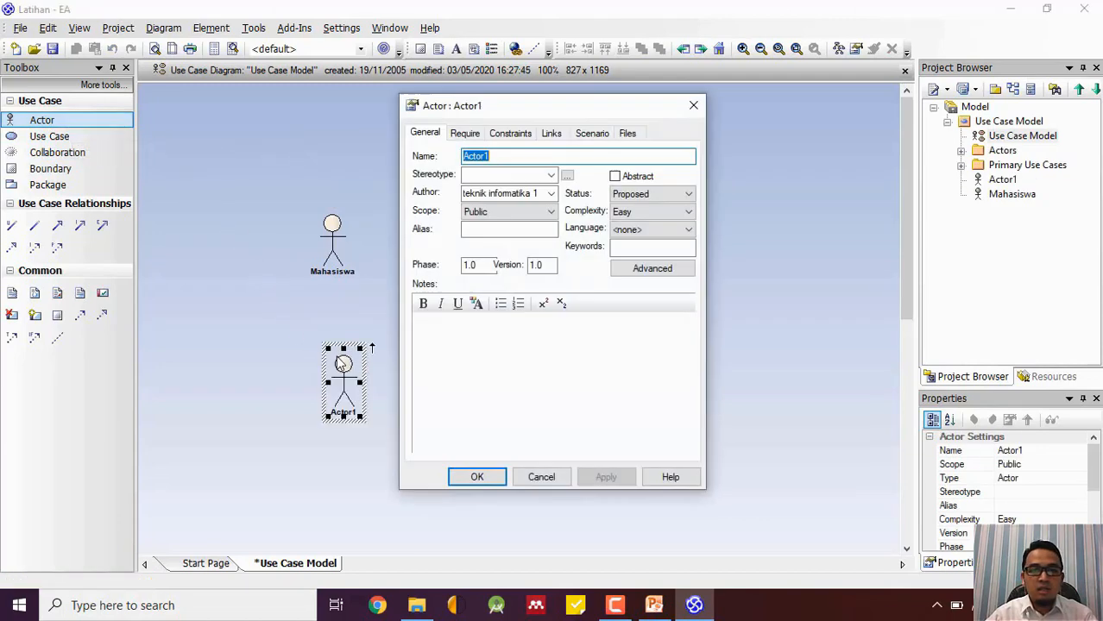
pyautogui.write('D')
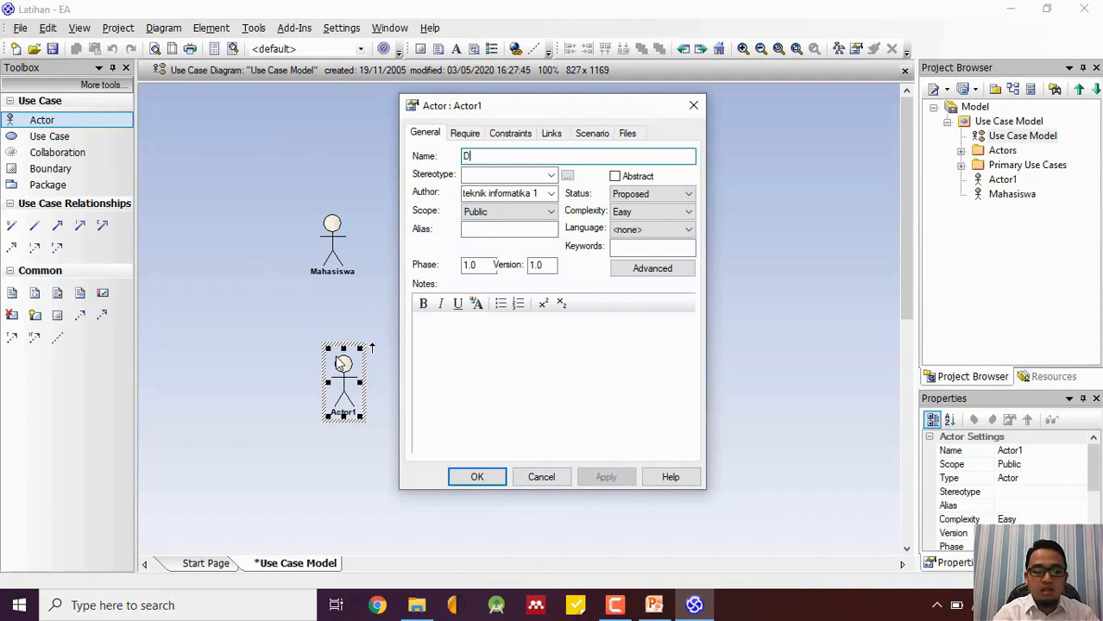
pyautogui.write('osen ')
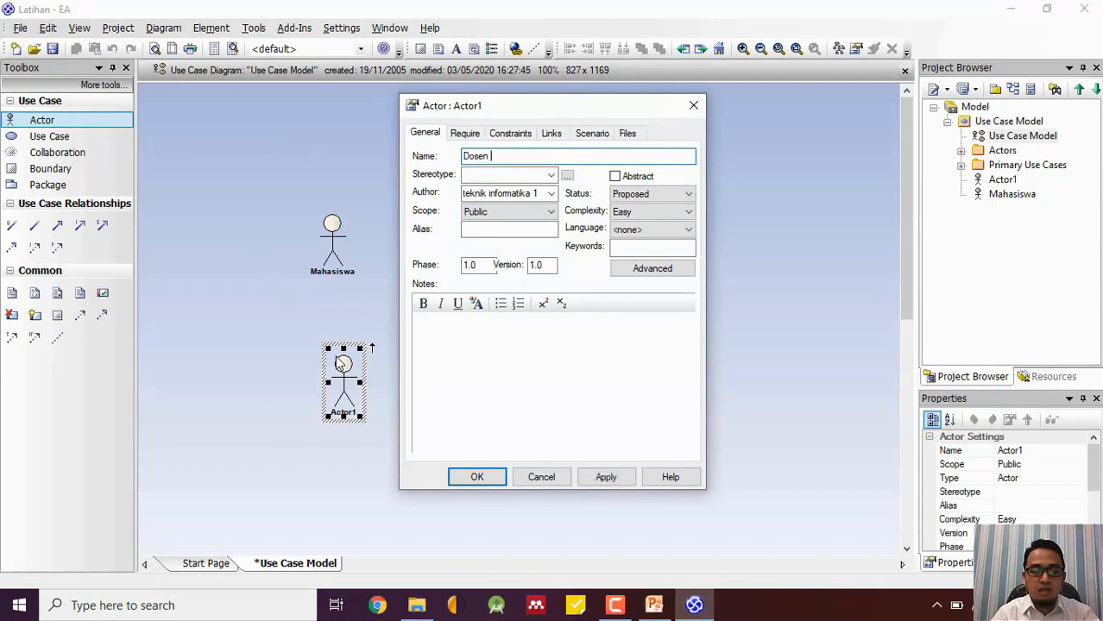
pyautogui.write('Wali')
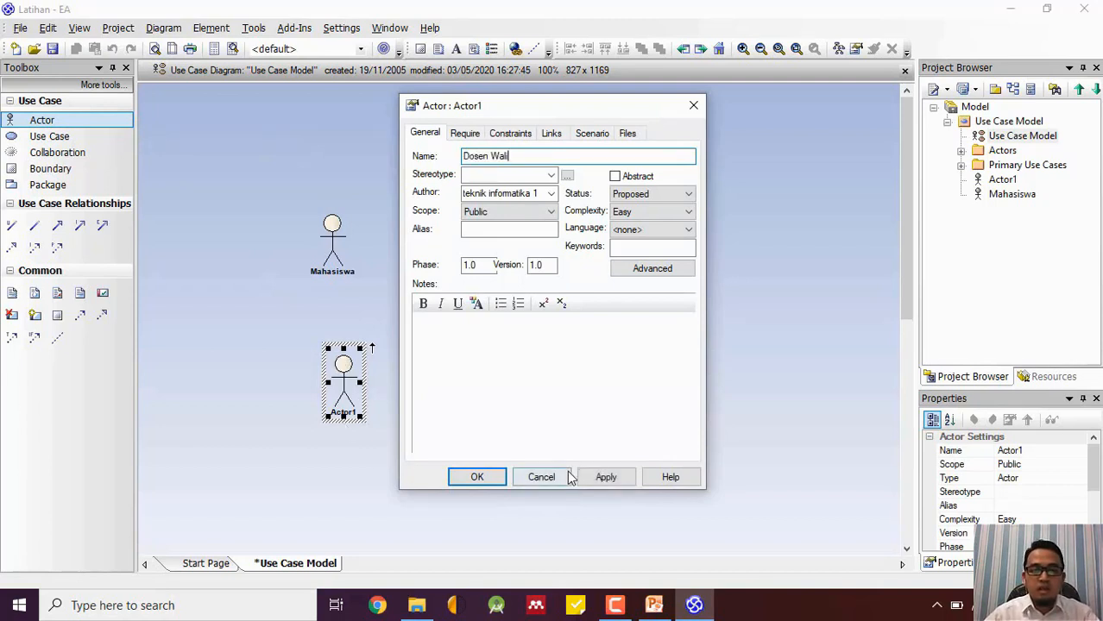
pyautogui.click(497, 480)
pyautogui.click(561, 325)
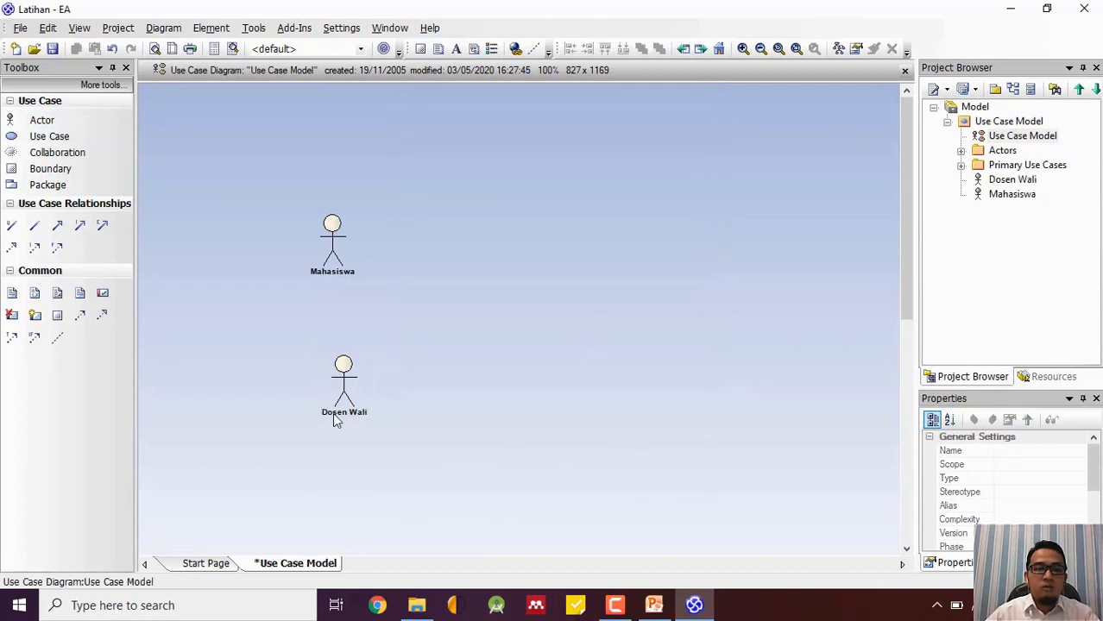
pyautogui.moveTo(339, 405); pyautogui.dragTo(326, 409)
pyautogui.click(518, 368)
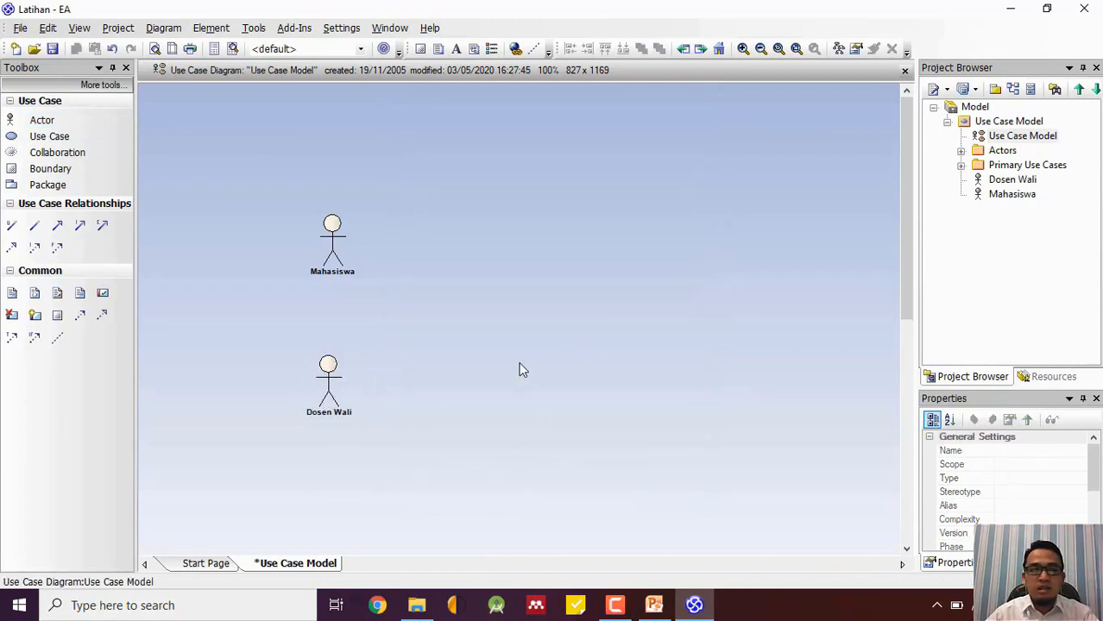
# Add an actor named Petugas Administrasi on the diagram's right side, roughly level with Mahasiswa
pyautogui.click(62, 125)
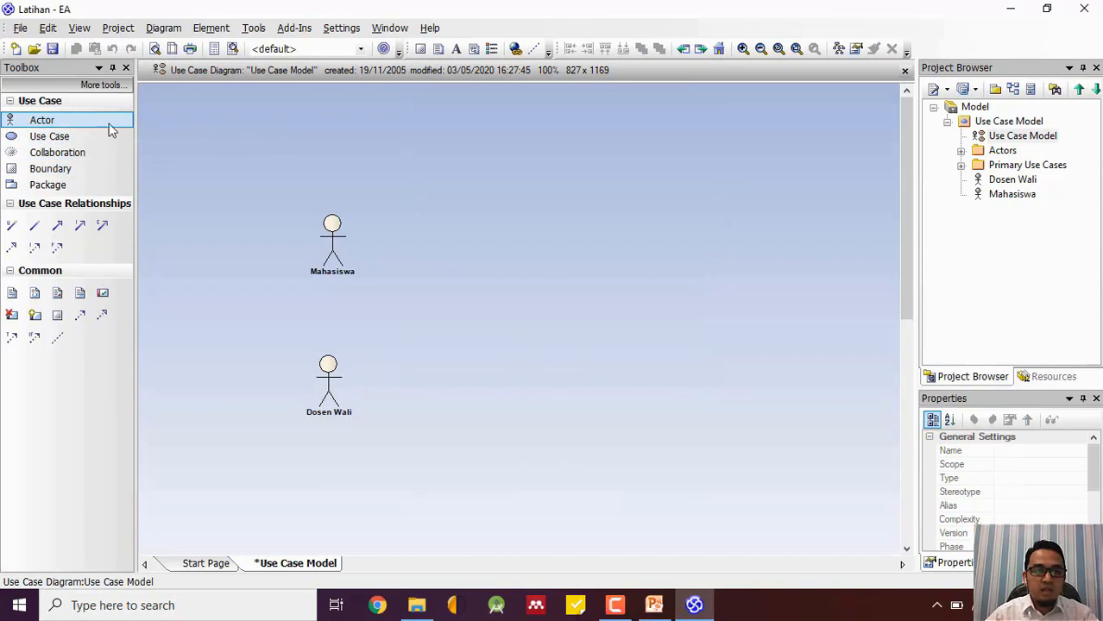
pyautogui.click(727, 204)
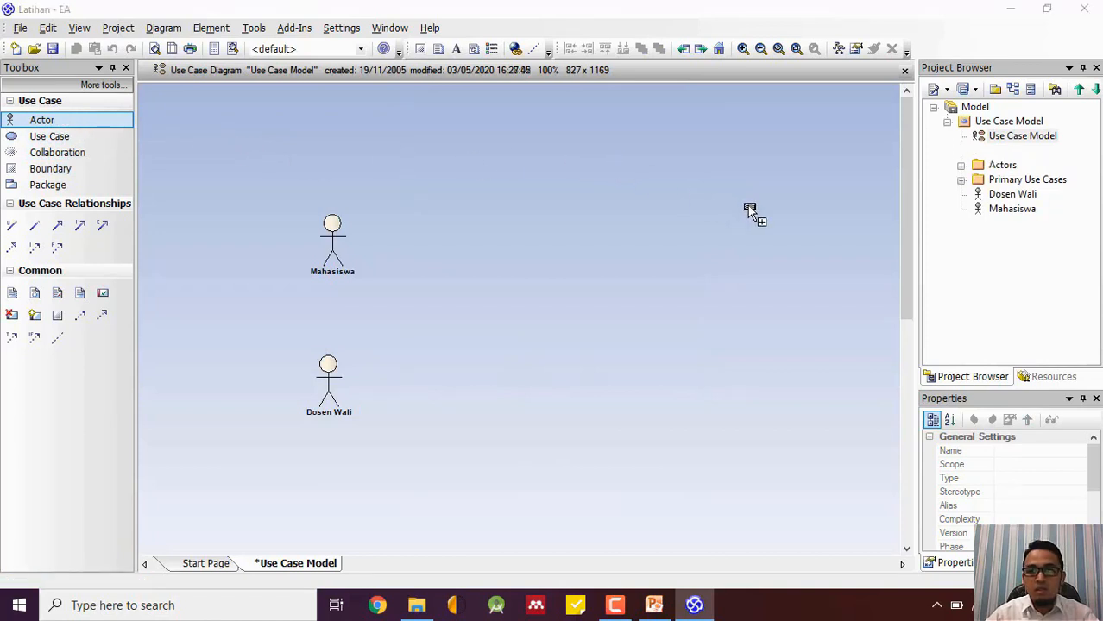
pyautogui.write('Pet')
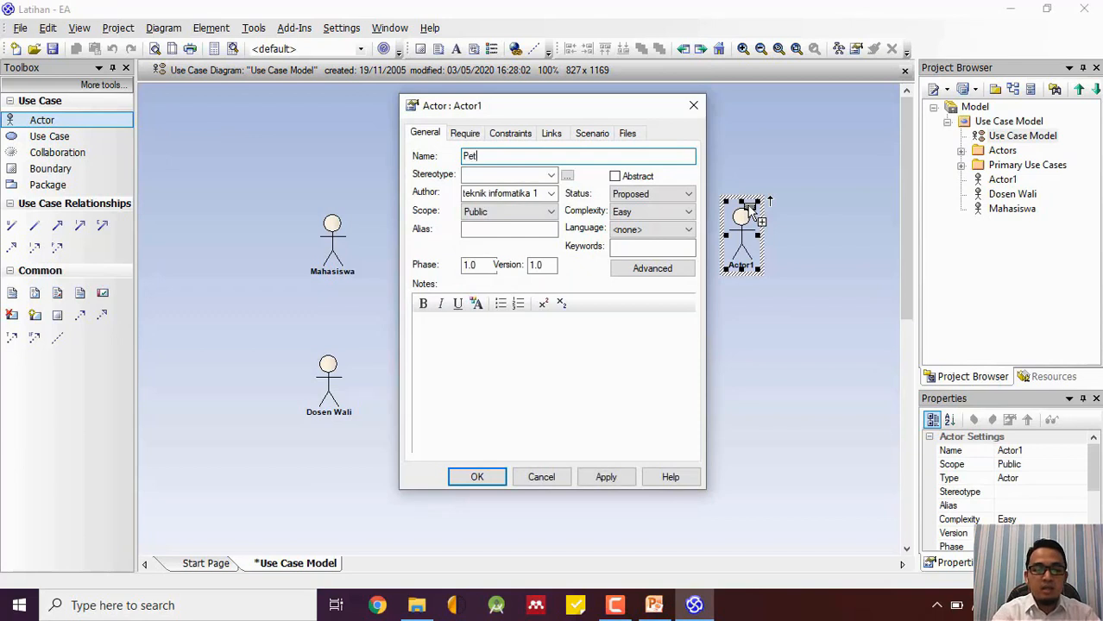
pyautogui.write('ugas Adm')
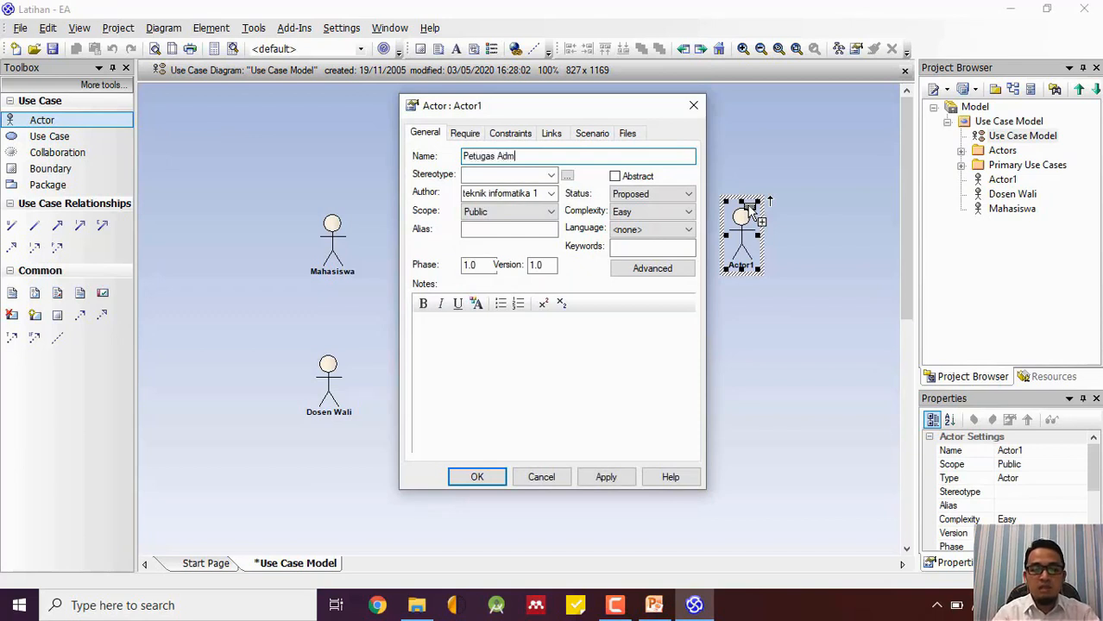
pyautogui.write('inistrasi')
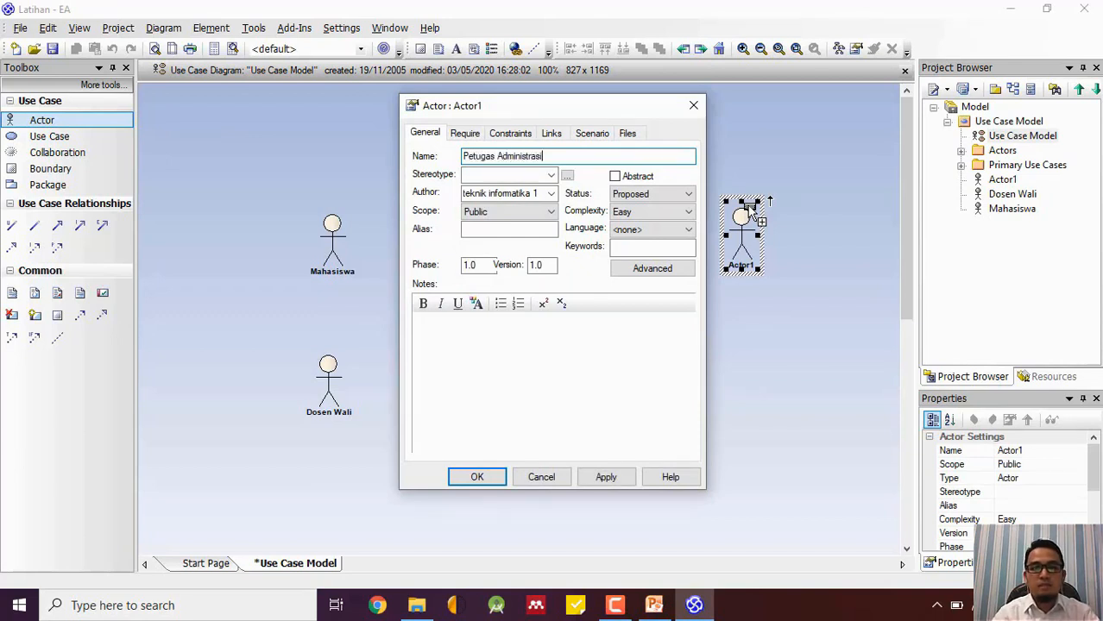
pyautogui.click(486, 476)
pyautogui.click(566, 363)
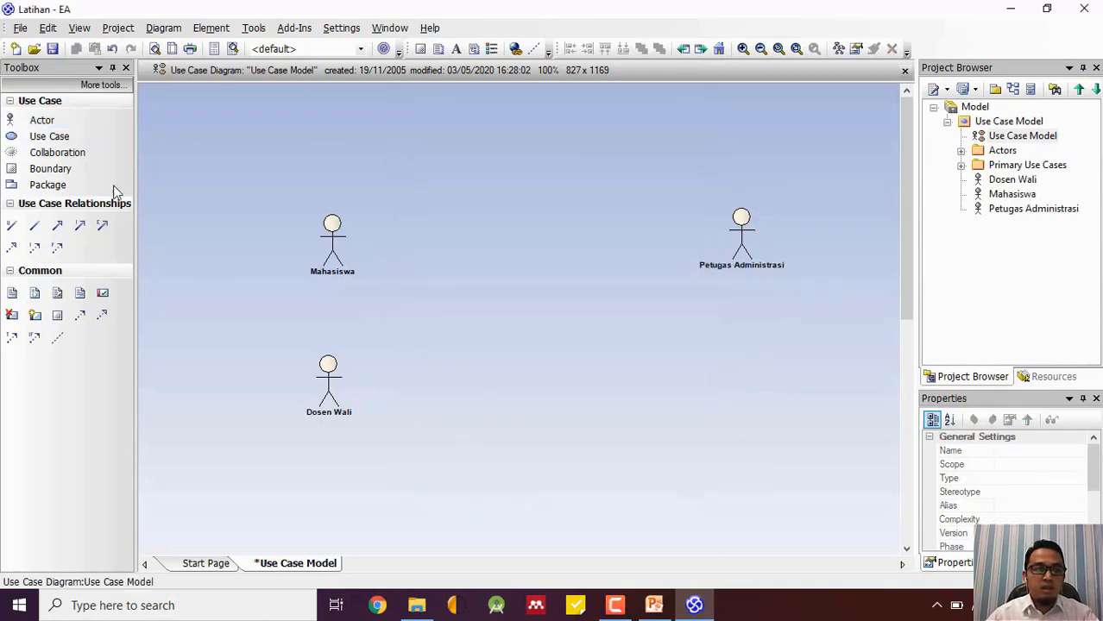
# Add an actor named SISKEU below Petugas Administrasi and move it up to roughly the level of Dosen Wali
pyautogui.click(73, 121)
pyautogui.click(734, 409)
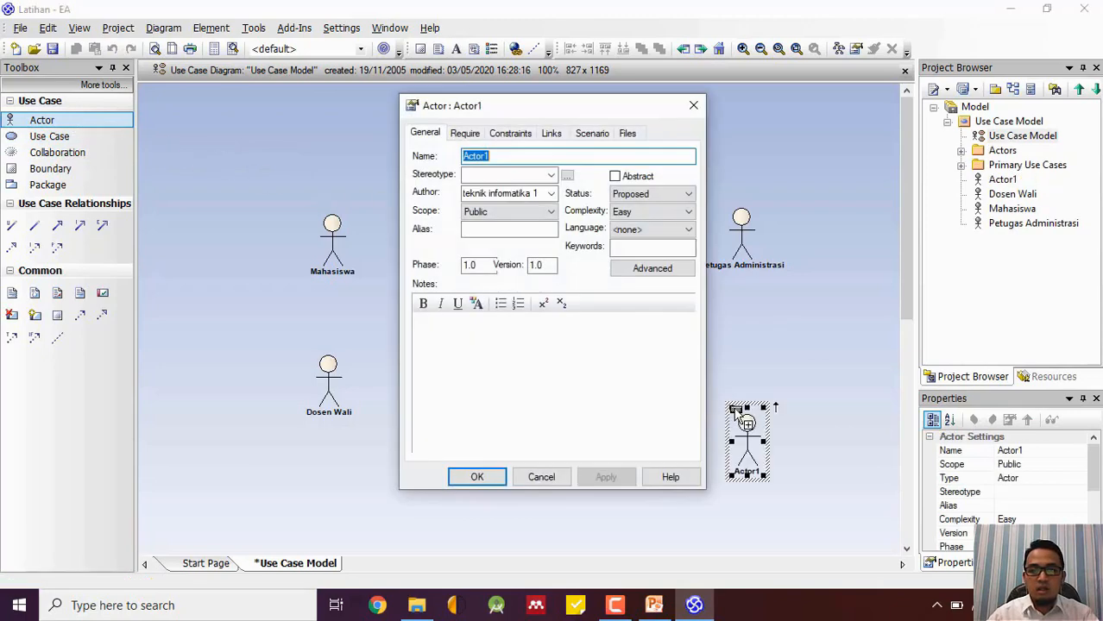
pyautogui.write('SISKEU')
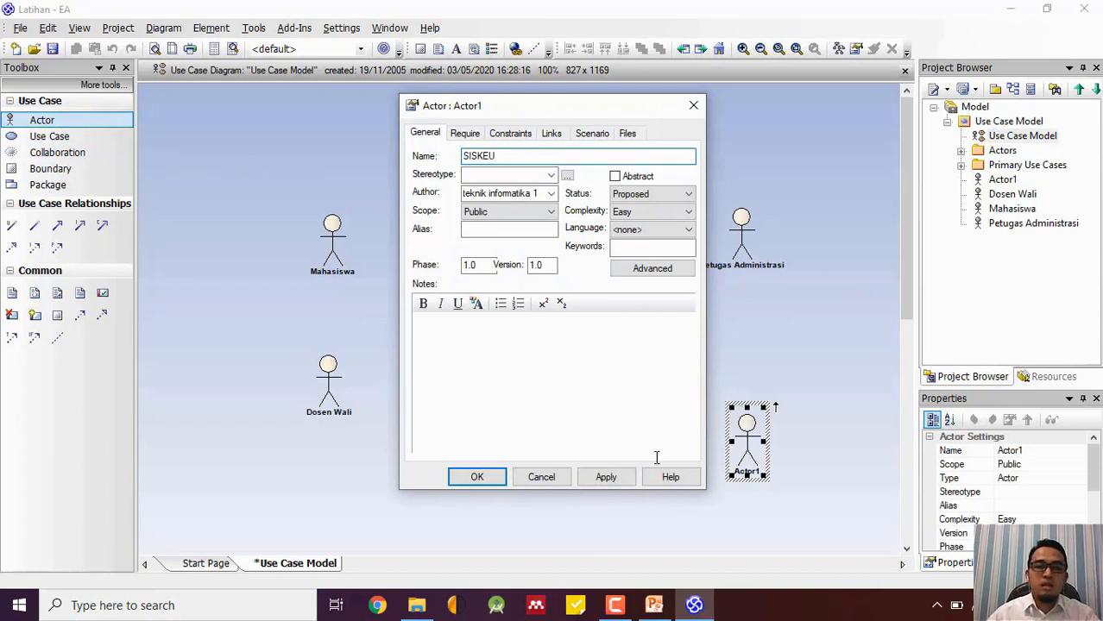
pyautogui.click(484, 484)
pyautogui.moveTo(746, 436); pyautogui.dragTo(738, 356)
pyautogui.click(665, 418)
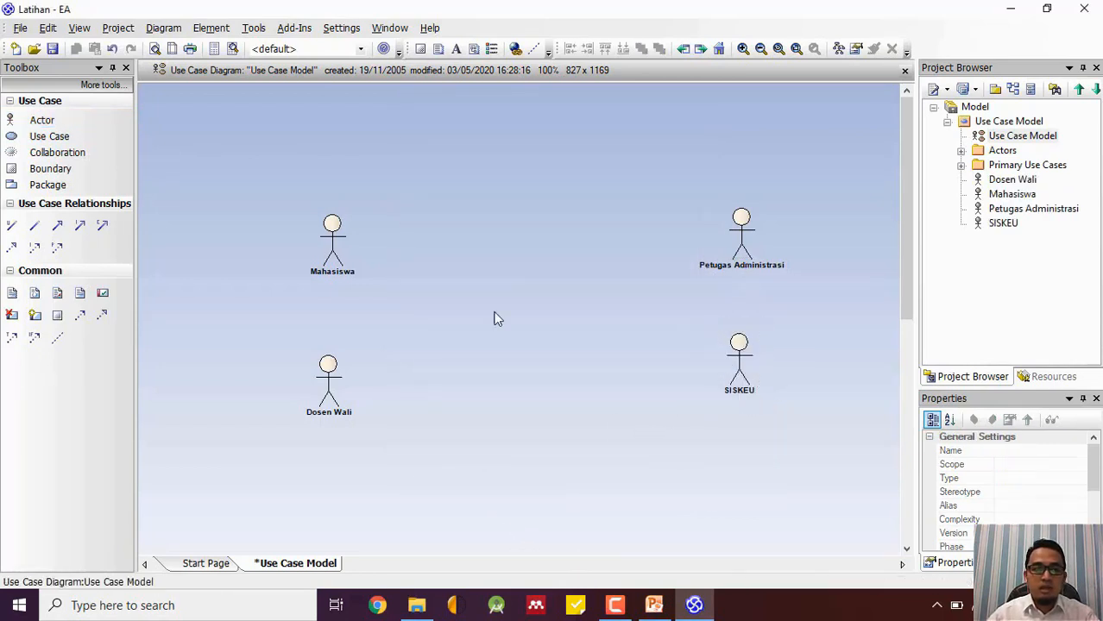
# Add an actor named SIKAD and move it beneath SISKEU, roughly in line with the other actors on that side
pyautogui.click(51, 121)
pyautogui.click(549, 429)
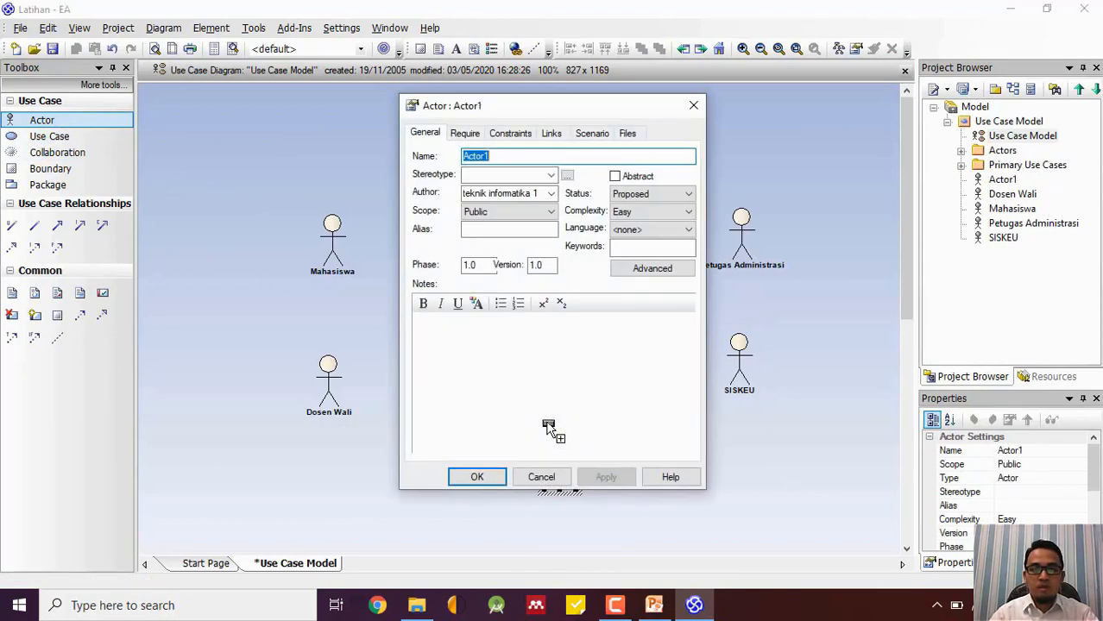
pyautogui.write('sisk')
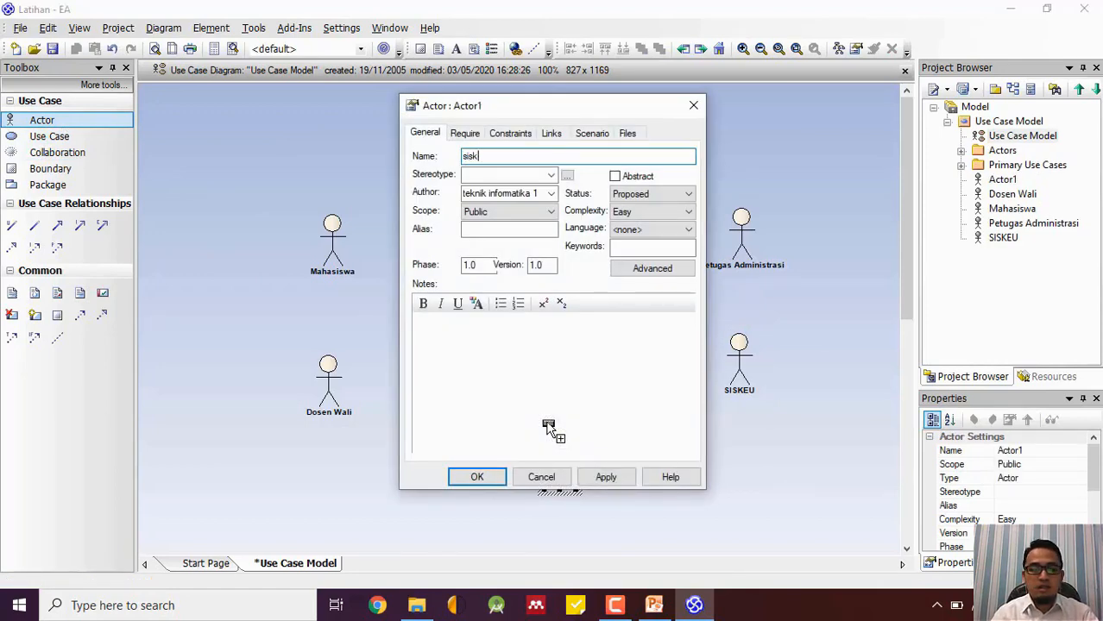
pyautogui.write('ad')
pyautogui.press('BackSpace')
pyautogui.press('BackSpace')
pyautogui.press('BackSpace')
pyautogui.press('BackSpace')
pyautogui.press('BackSpace')
pyautogui.press('BackSpace')
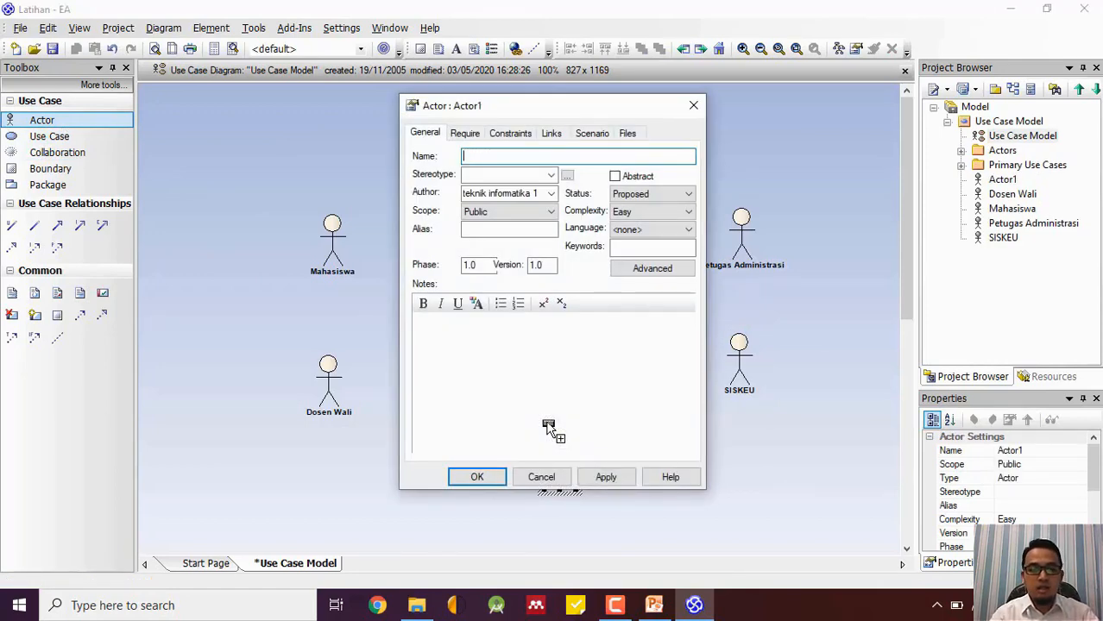
pyautogui.write('SIKAD')
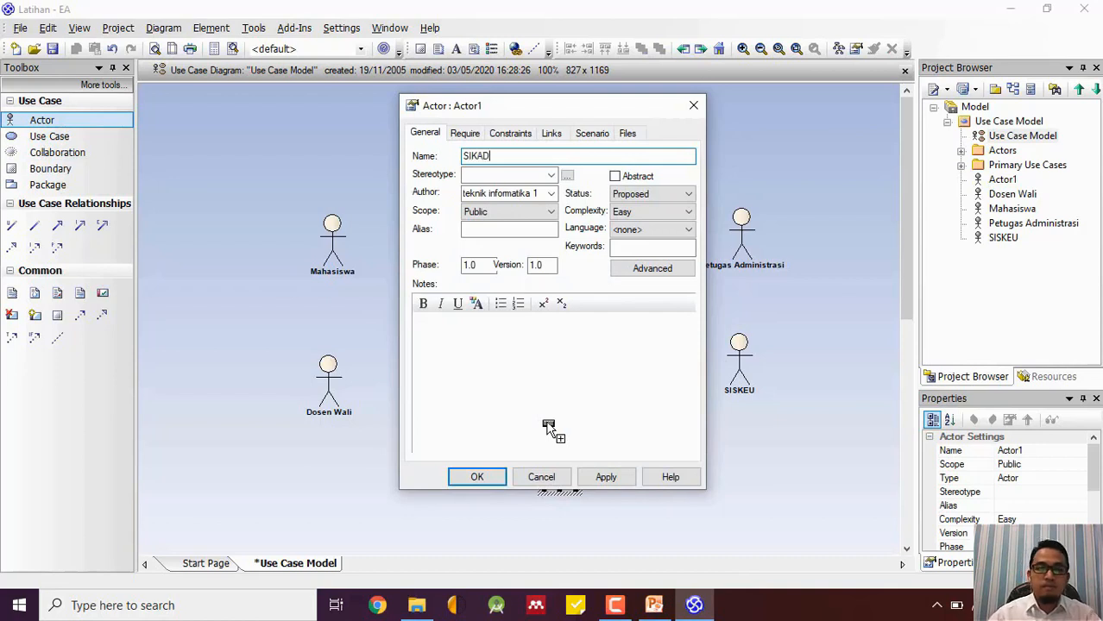
pyautogui.click(488, 485)
pyautogui.moveTo(561, 466); pyautogui.dragTo(746, 486)
pyautogui.click(859, 321)
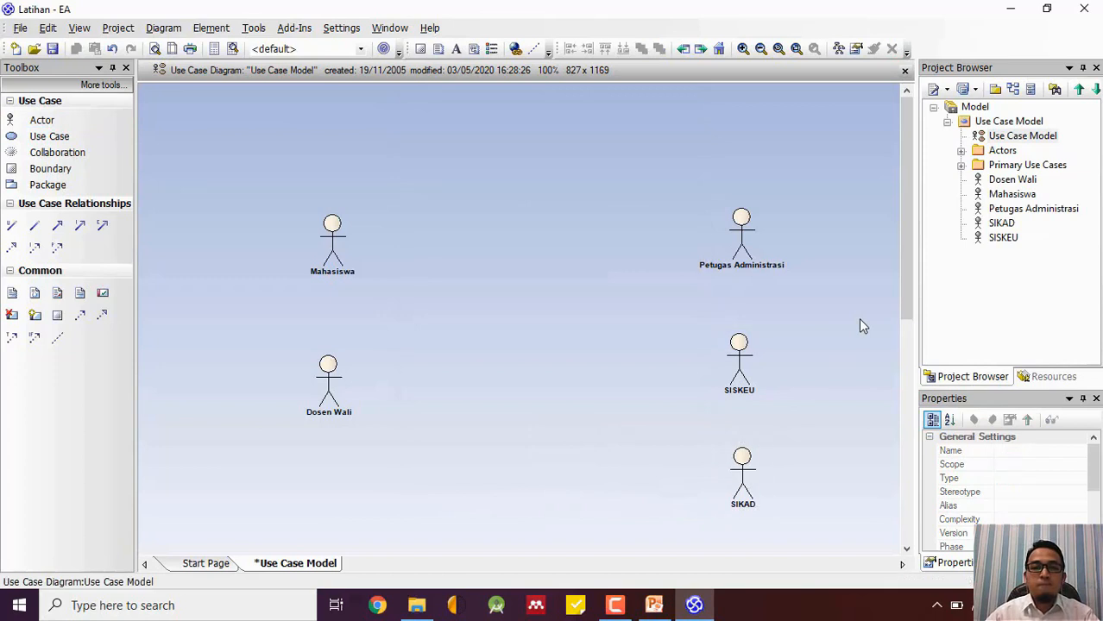
# Shift Petugas Administrasi, SISKEU and SIKAD upward and slightly to the right, keeping them in a spaced-out column
pyautogui.moveTo(722, 235); pyautogui.dragTo(733, 172)
pyautogui.moveTo(744, 373); pyautogui.dragTo(768, 321)
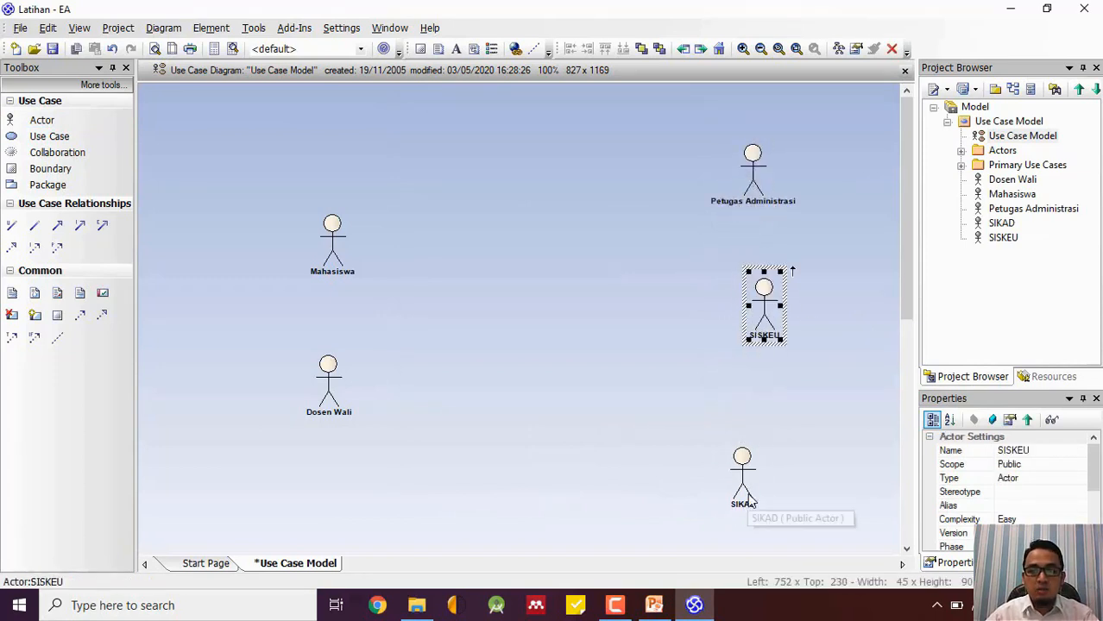
pyautogui.moveTo(742, 492); pyautogui.dragTo(769, 466)
pyautogui.click(593, 448)
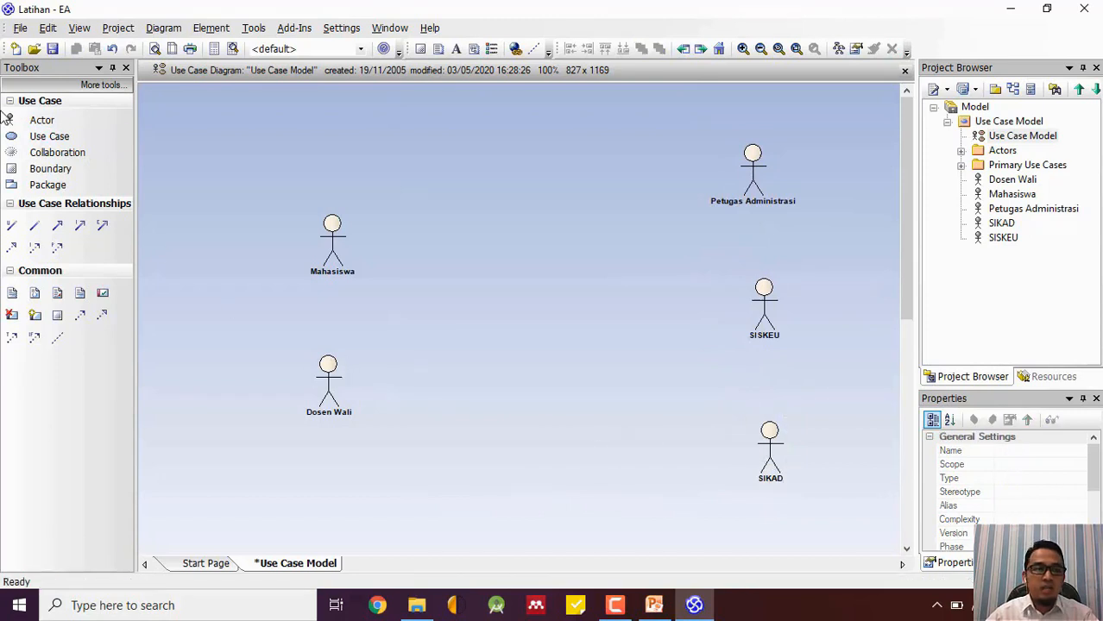
# Add a system boundary named Sistem Pendaftaran Ulang Online between the two columns of actors
pyautogui.click(50, 169)
pyautogui.click(454, 164)
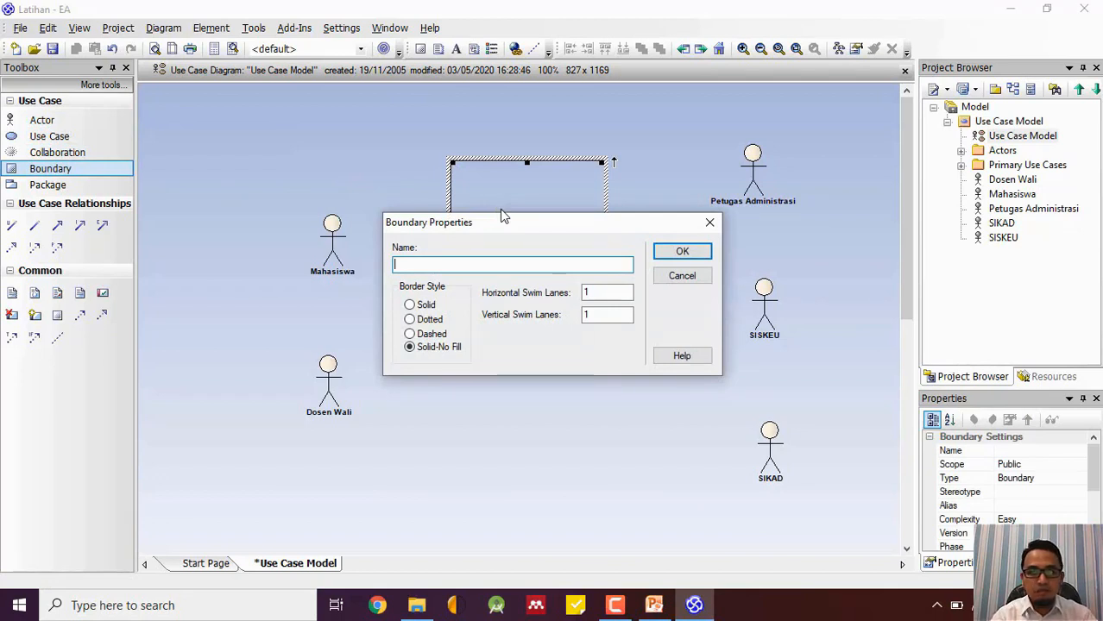
pyautogui.write('sISTEM')
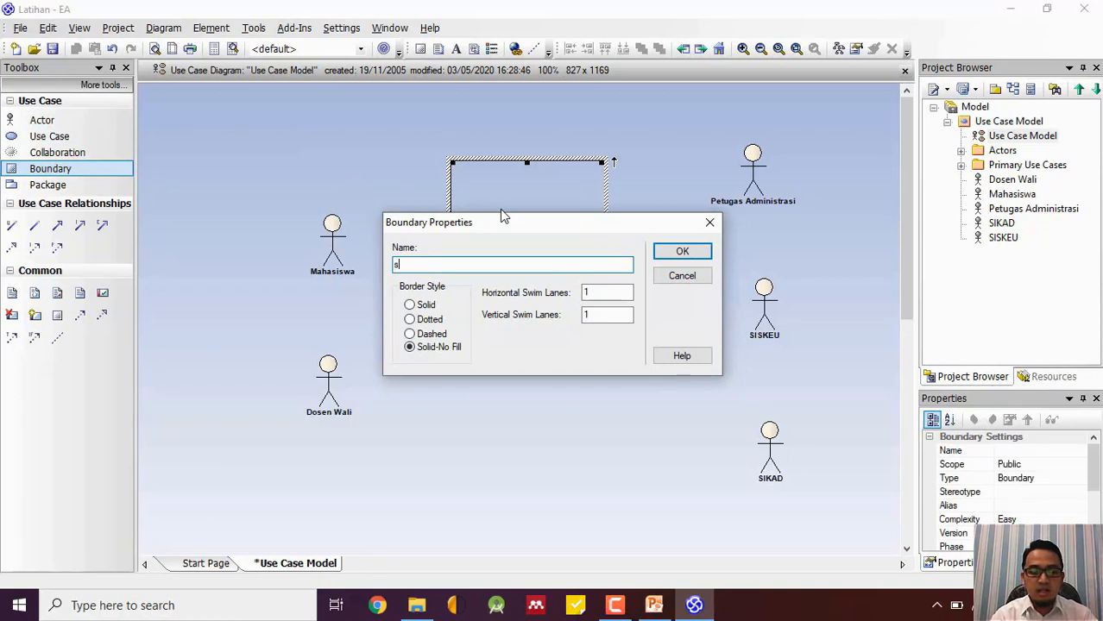
pyautogui.press('BackSpace')
pyautogui.press('BackSpace')
pyautogui.press('BackSpace')
pyautogui.press('BackSpace')
pyautogui.press('BackSpace')
pyautogui.press('BackSpace')
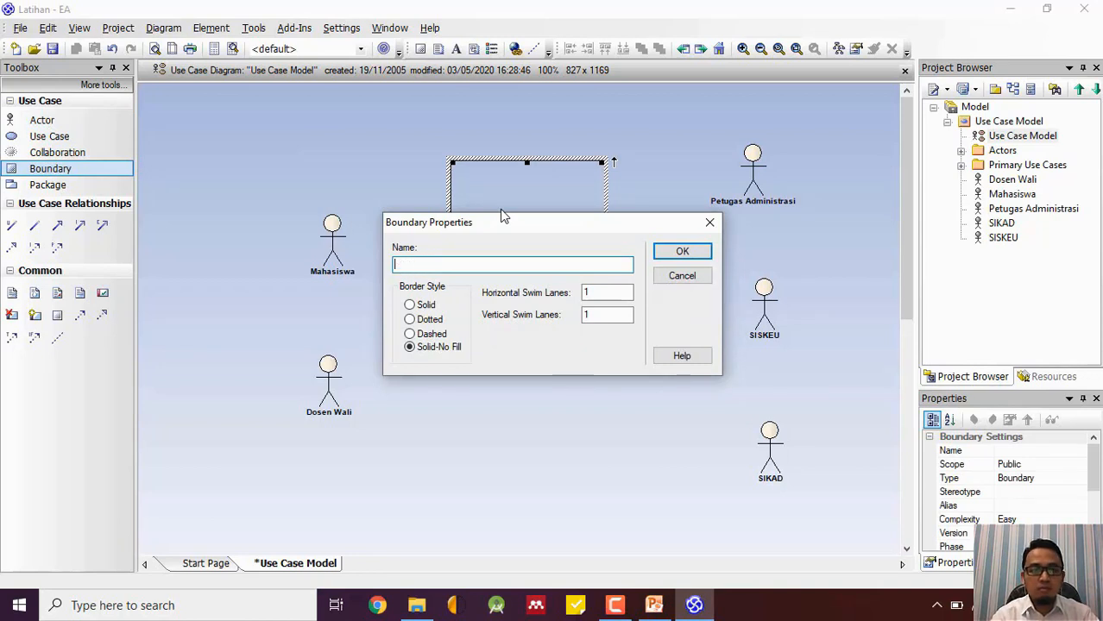
pyautogui.write('Sistem P')
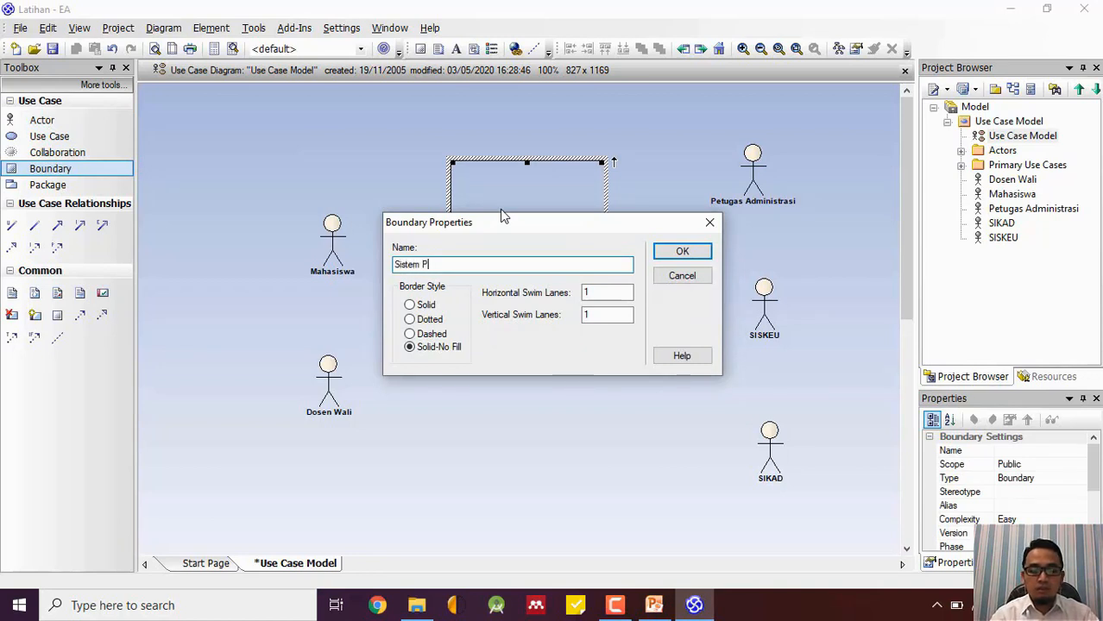
pyautogui.write('endaftaran Ulang')
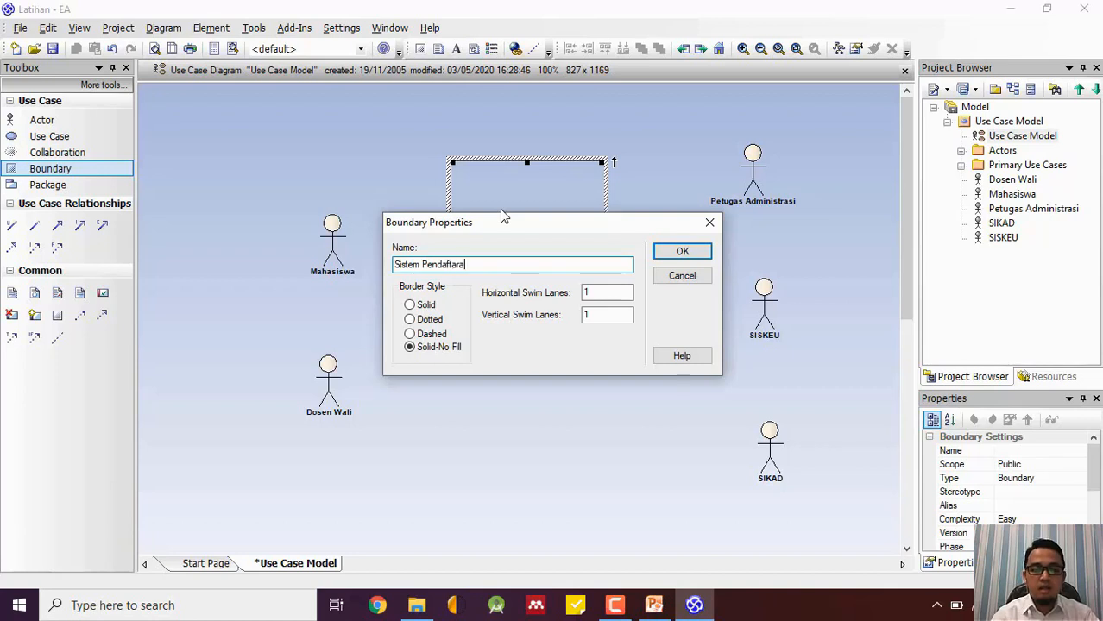
pyautogui.write('Online')
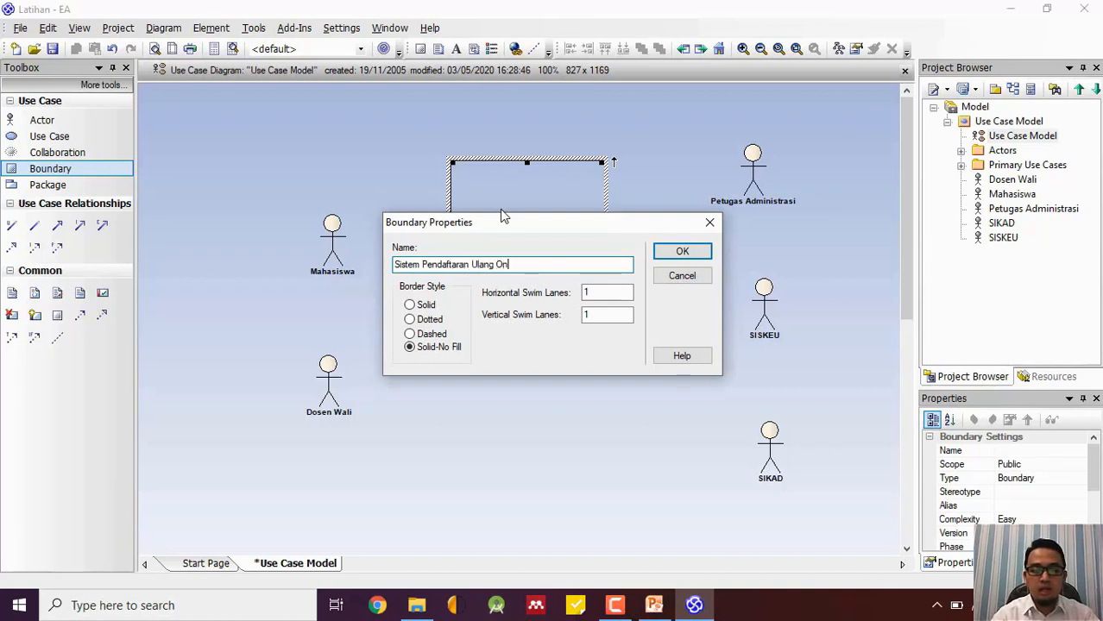
pyautogui.click(684, 251)
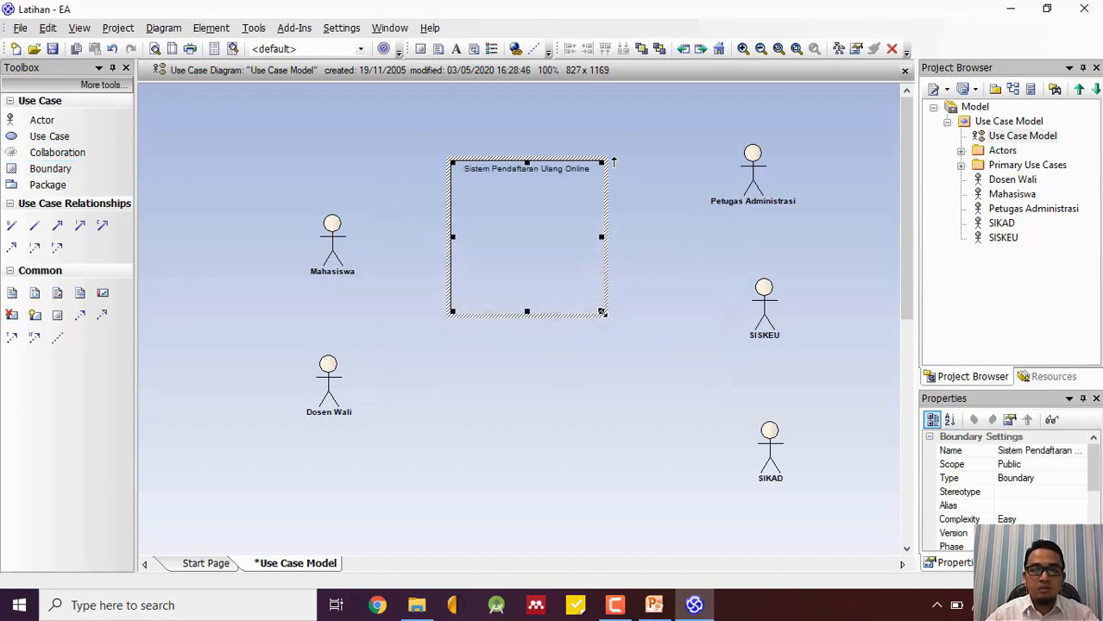
# Enlarge the boundary to about 387 by 487 and move it up and left so it fills the space between the actors
pyautogui.moveTo(602, 313); pyautogui.dragTo(688, 474)
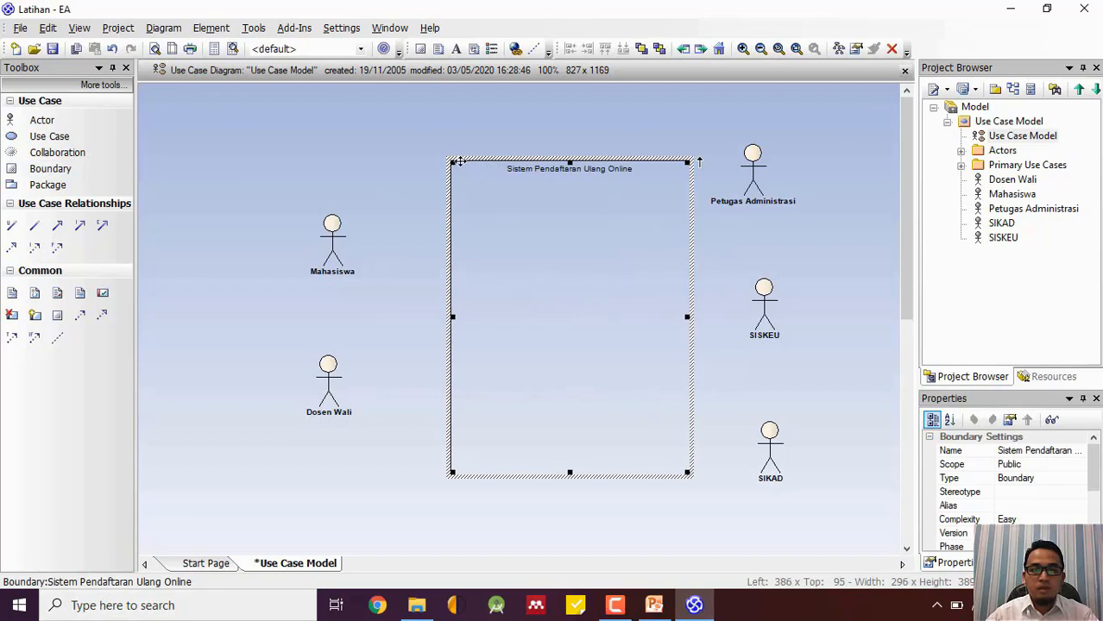
pyautogui.moveTo(452, 160); pyautogui.dragTo(387, 120)
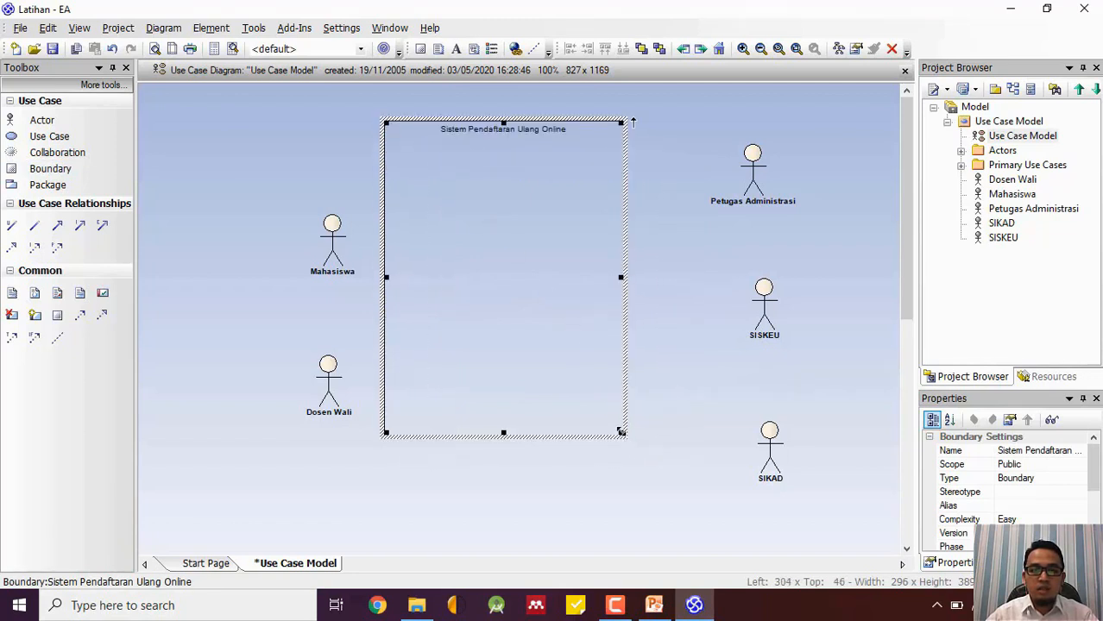
pyautogui.moveTo(620, 431); pyautogui.dragTo(699, 515)
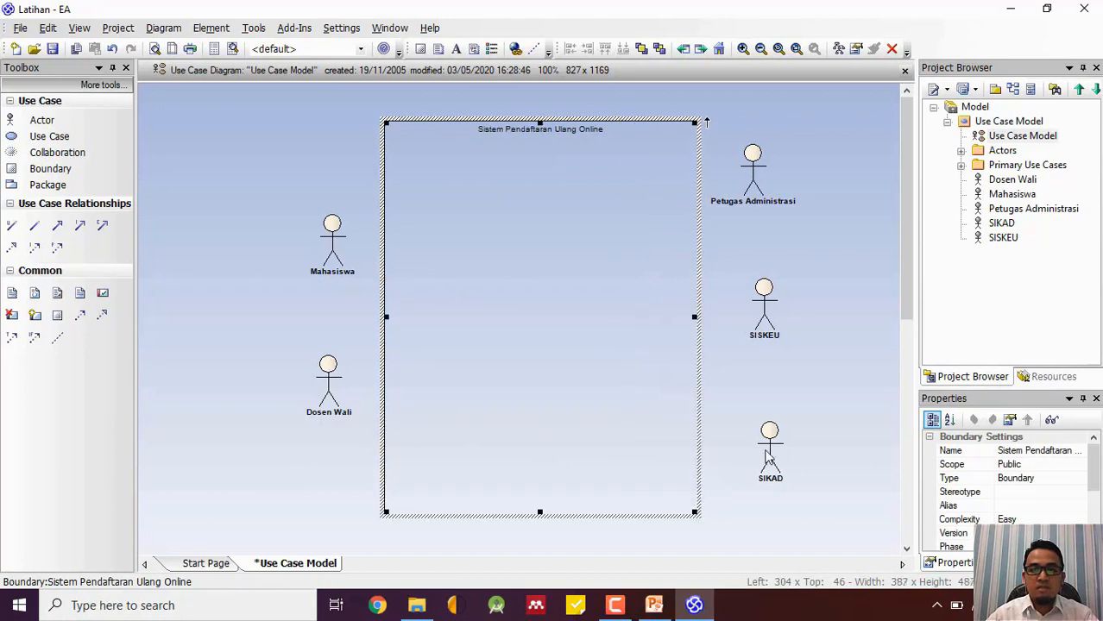
pyautogui.click(819, 371)
# Move Mahasiswa up and to the left and Dosen Wali to the left, farther away from the boundary
pyautogui.click(313, 245)
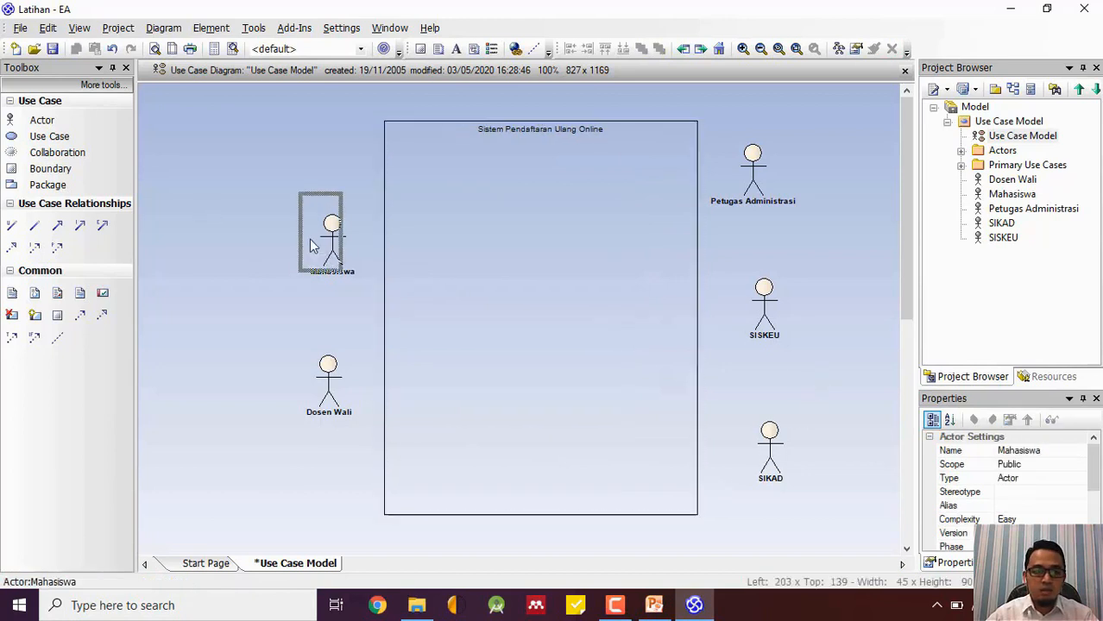
pyautogui.moveTo(312, 245); pyautogui.dragTo(300, 226)
pyautogui.moveTo(328, 363); pyautogui.dragTo(296, 361)
pyautogui.click(801, 395)
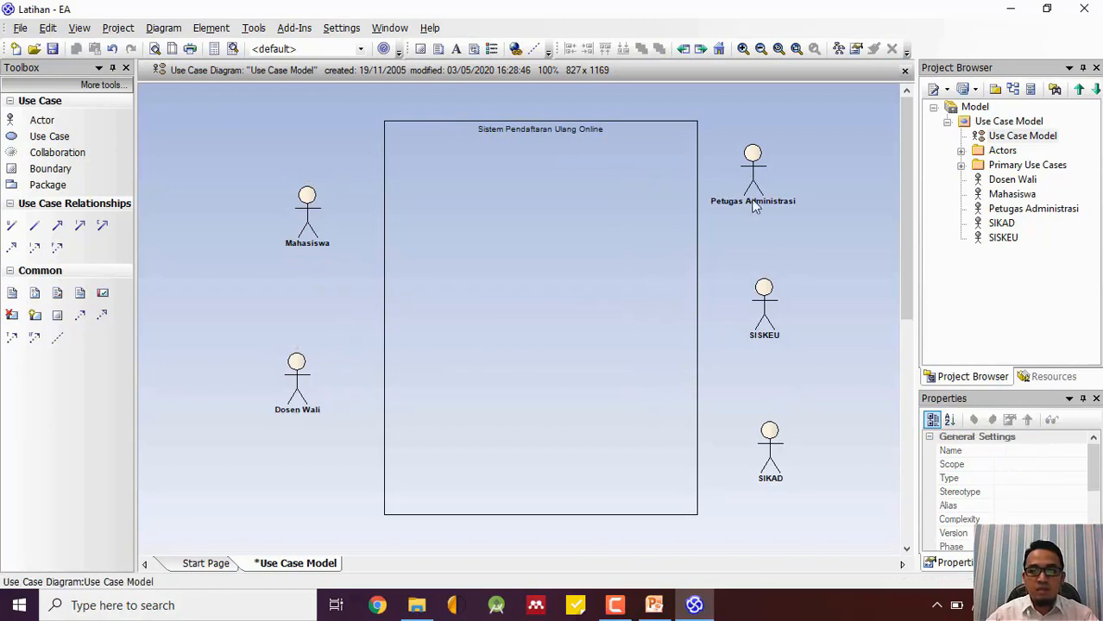
# Shift Petugas Administrasi and SISKEU slightly to the right, away from the boundary's edge
pyautogui.moveTo(745, 187); pyautogui.dragTo(766, 191)
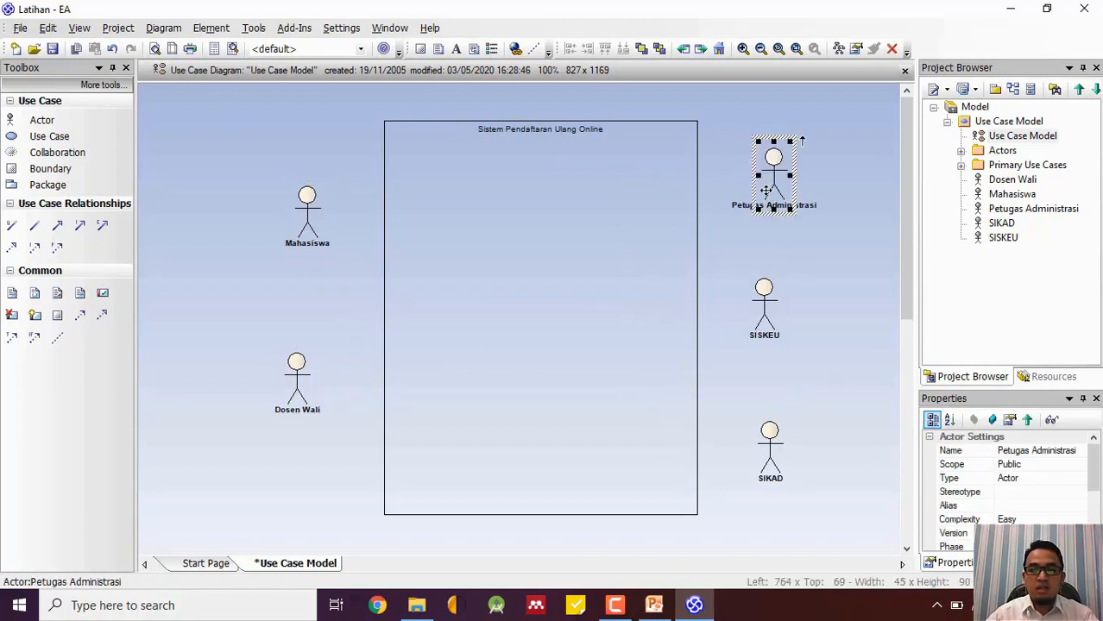
pyautogui.click(808, 235)
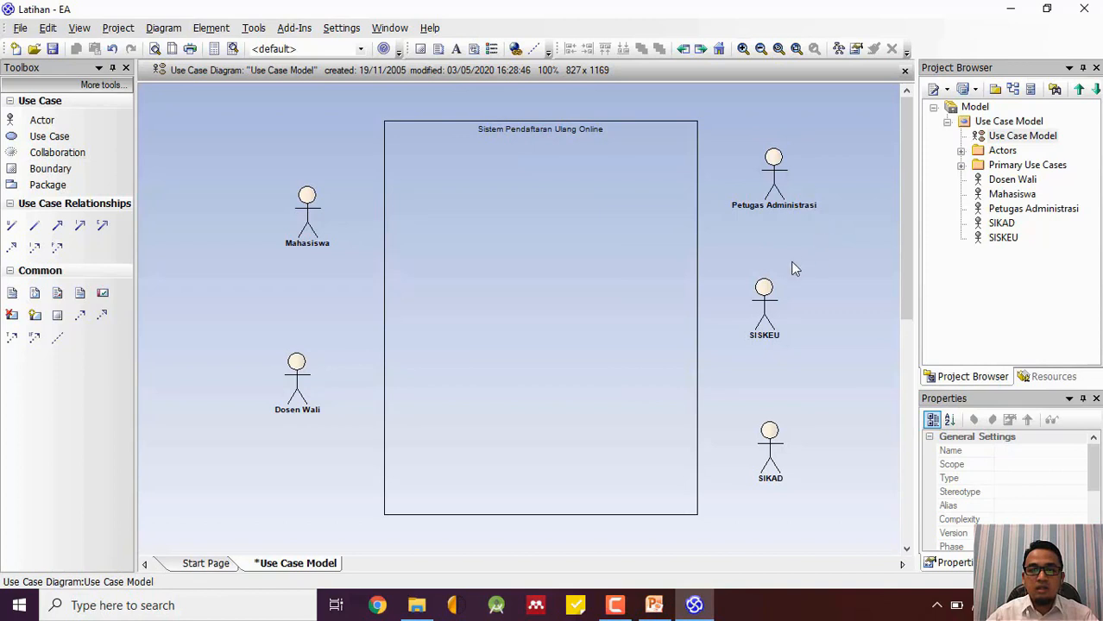
pyautogui.moveTo(768, 294); pyautogui.dragTo(782, 296)
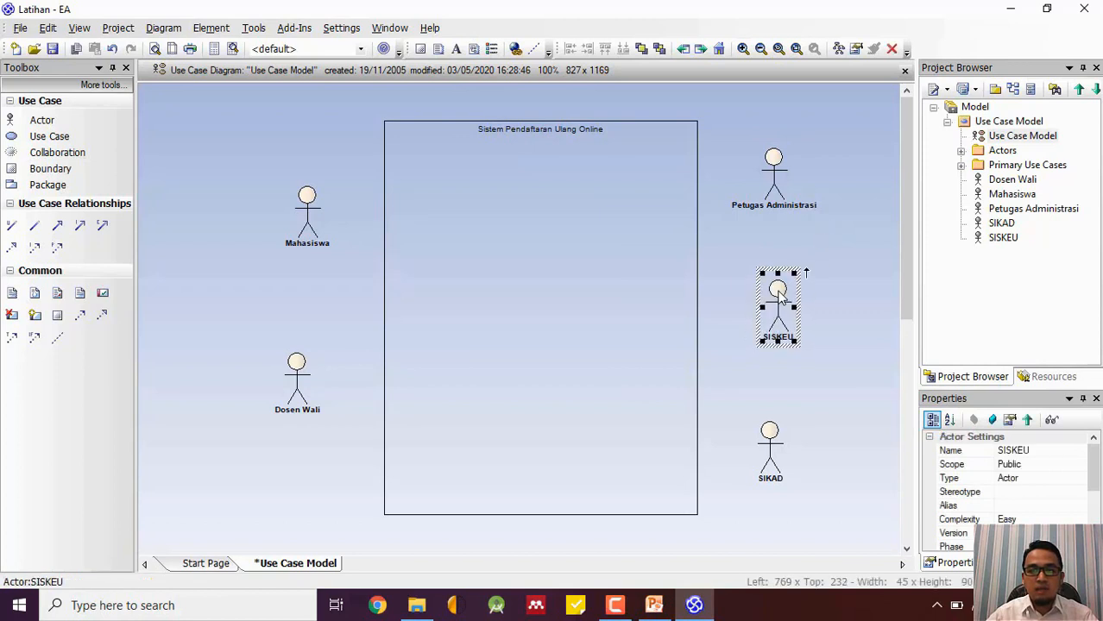
pyautogui.click(848, 298)
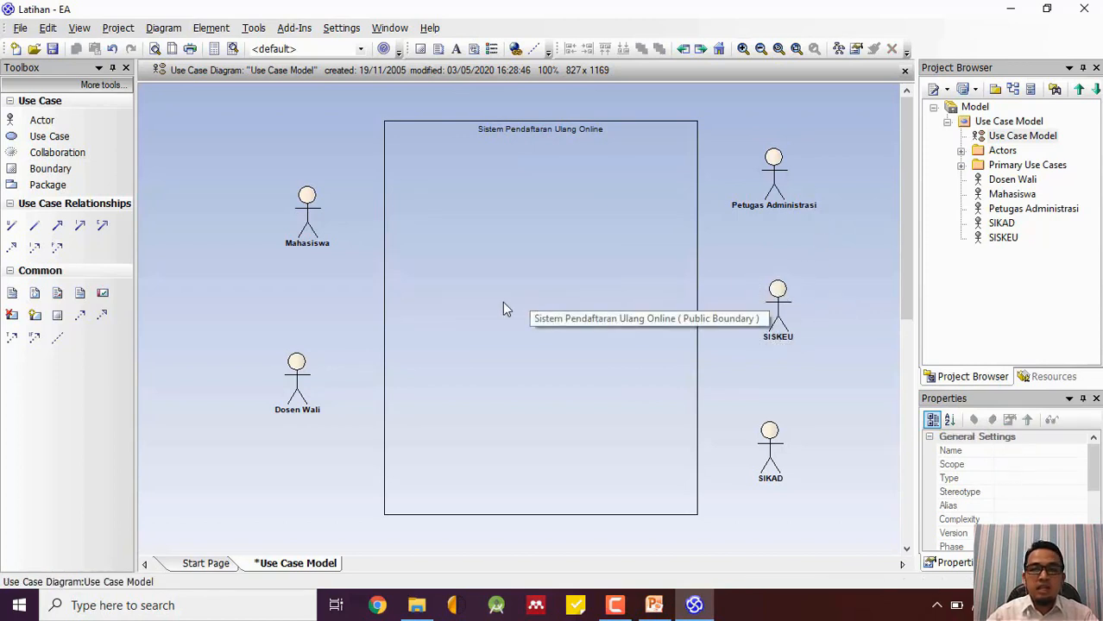
# Add a use case named Mengajukan Usulan in the boundary's upper-left area and nudge it slightly upward
pyautogui.click(26, 140)
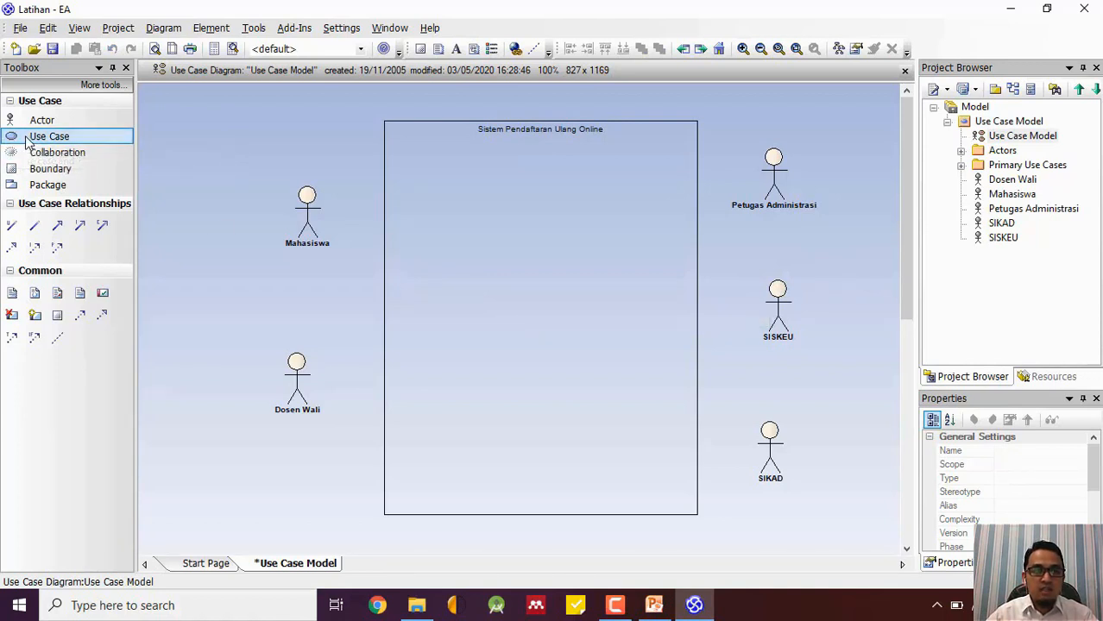
pyautogui.click(422, 180)
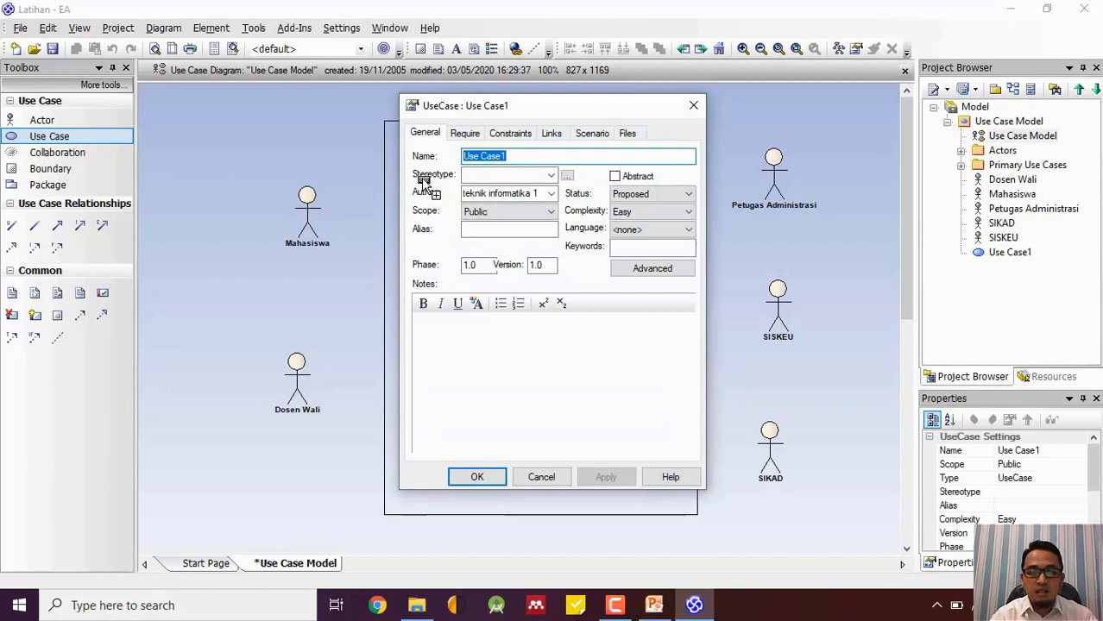
pyautogui.write('Mengajukan Usulan')
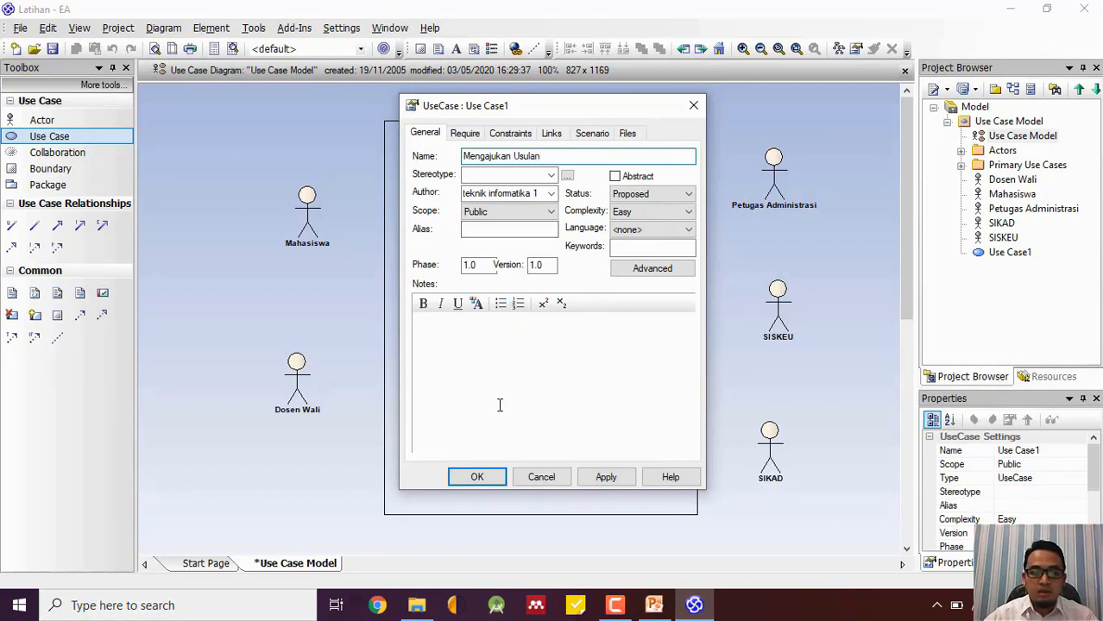
pyautogui.click(482, 483)
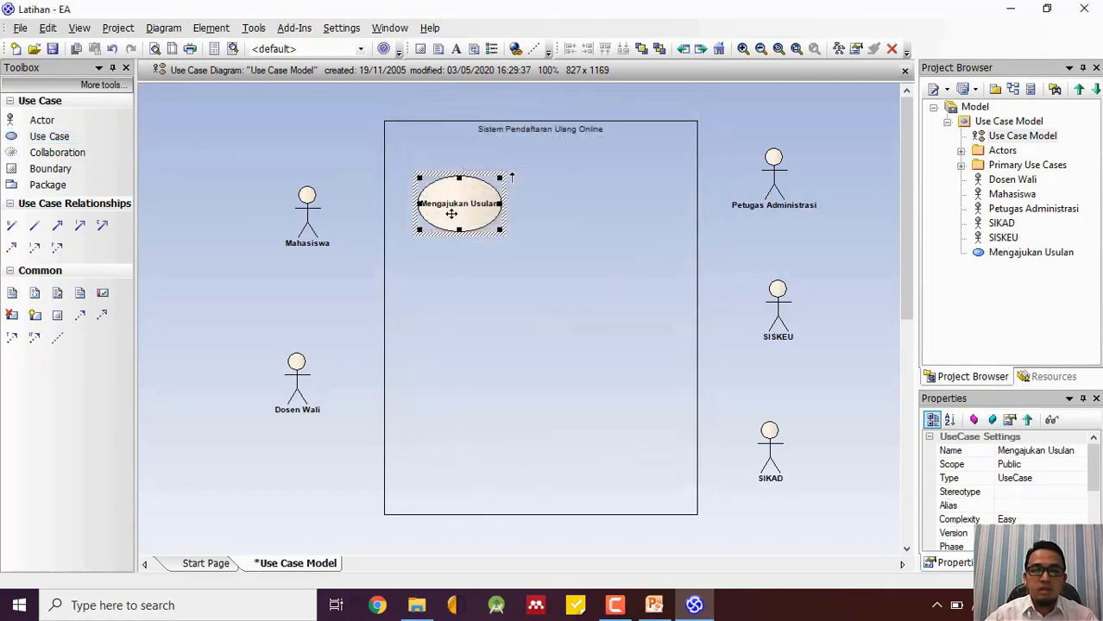
pyautogui.moveTo(450, 213); pyautogui.dragTo(454, 196)
pyautogui.click(497, 285)
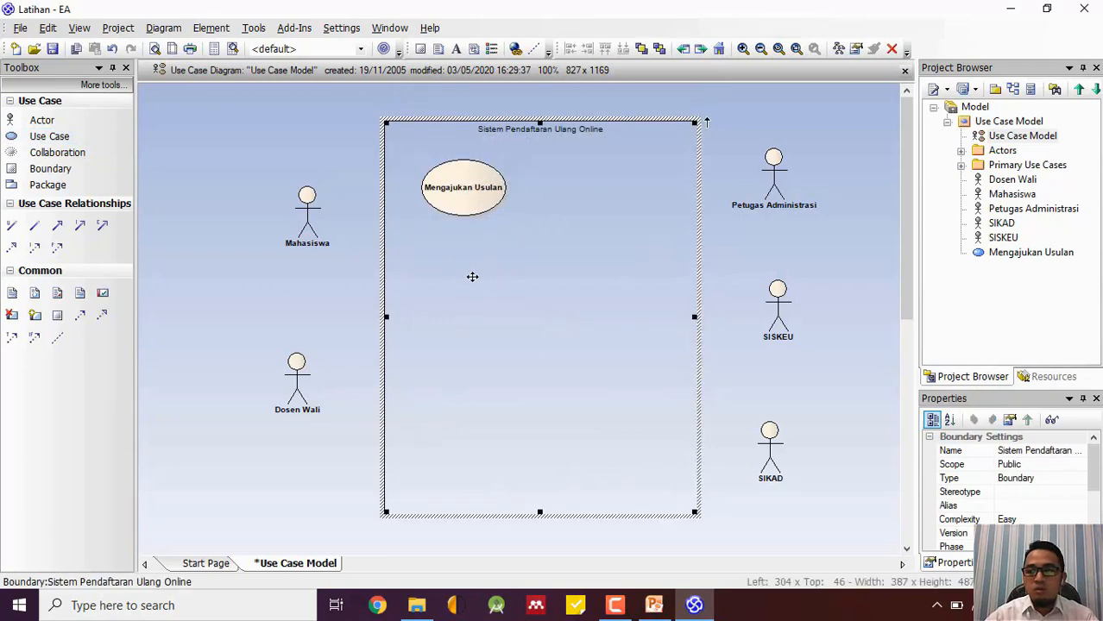
# Add a use case named Melihat Usulan inside the boundary and place it beneath Mengajukan Usulan
pyautogui.click(49, 136)
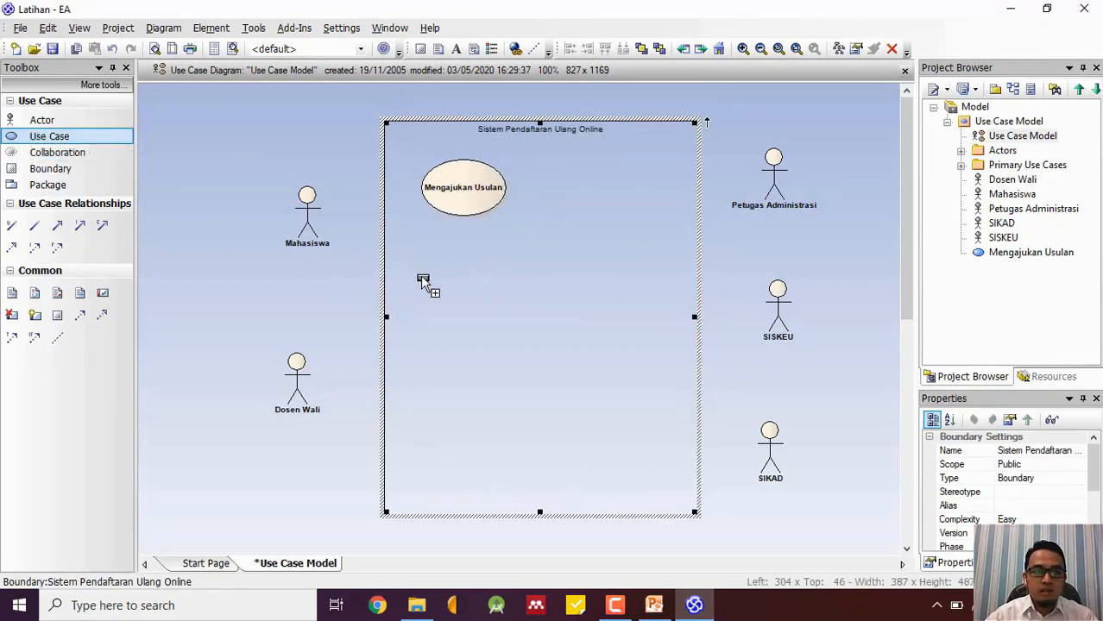
pyautogui.click(427, 281)
pyautogui.write('M')
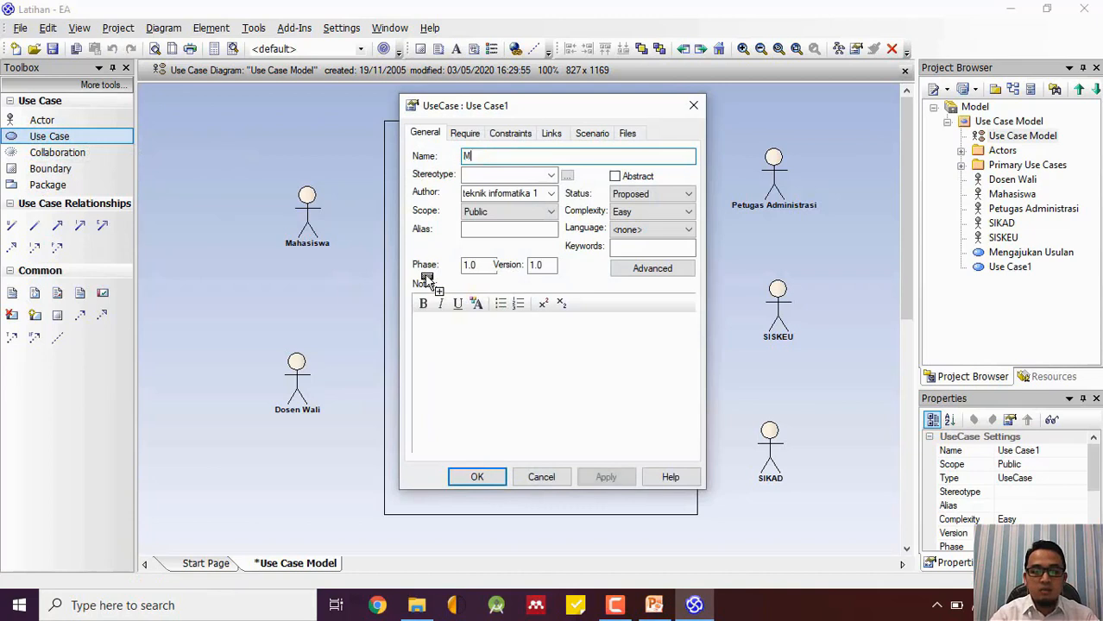
pyautogui.write('elihat Usulan')
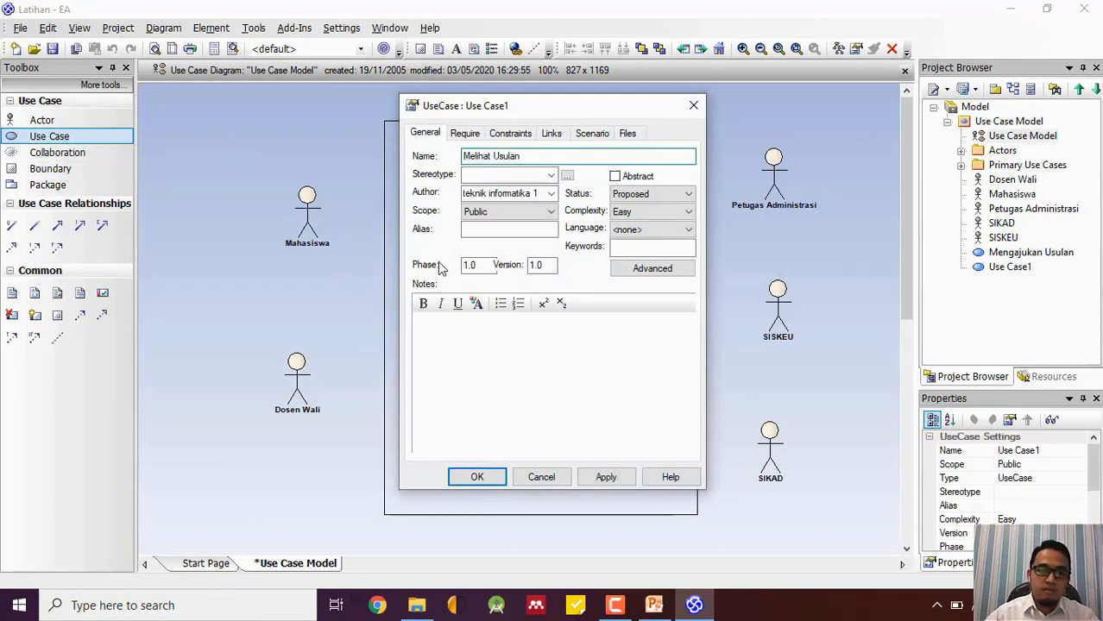
pyautogui.click(485, 474)
pyautogui.moveTo(467, 308); pyautogui.dragTo(459, 290)
pyautogui.click(541, 291)
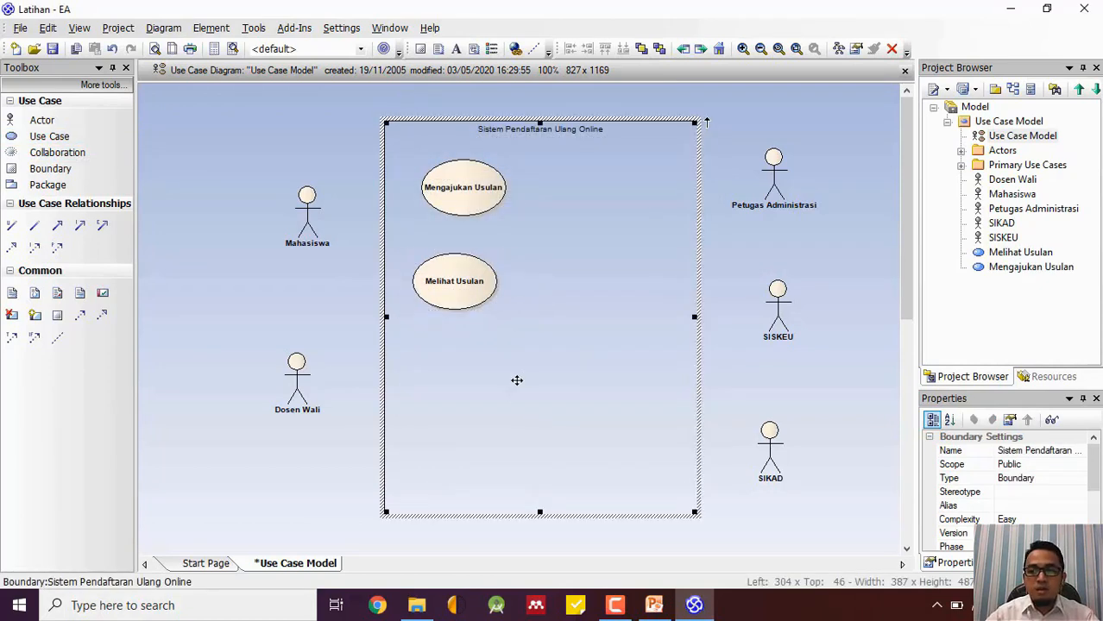
# Add a use case named Disetujui/ Ditolak beneath Melihat Usulan, and shift Melihat Usulan slightly up and to the right
pyautogui.click(67, 136)
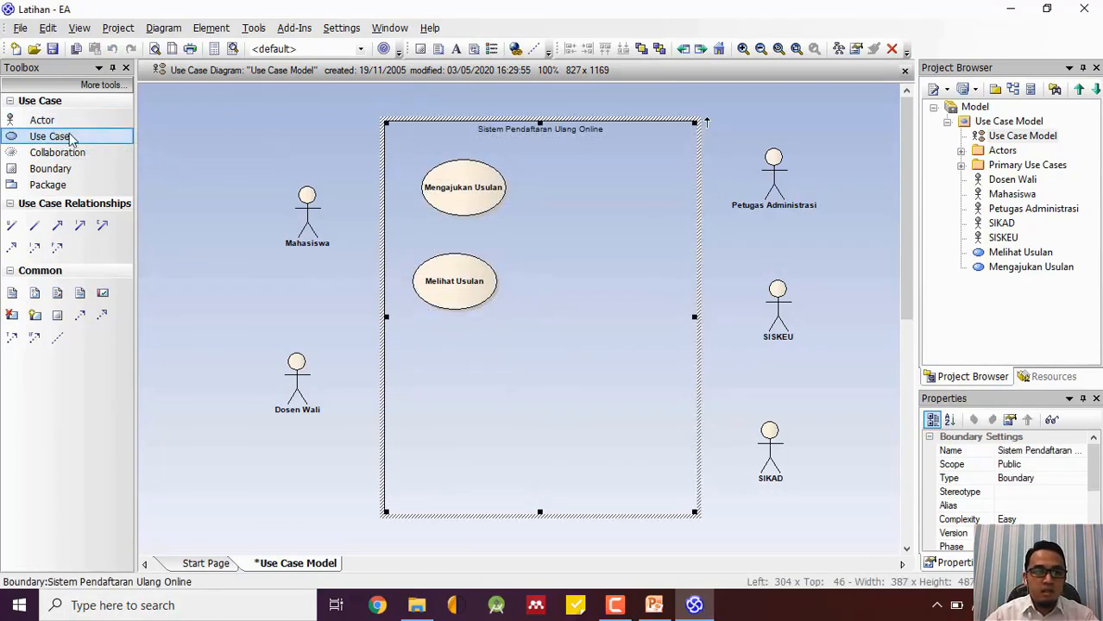
pyautogui.click(462, 357)
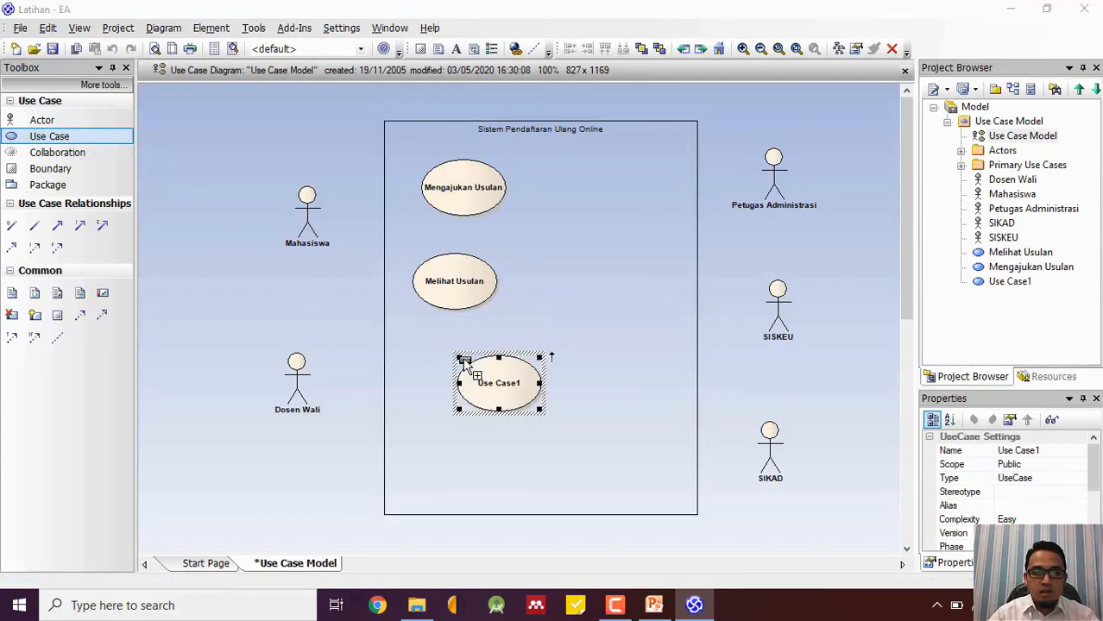
pyautogui.write('Dis')
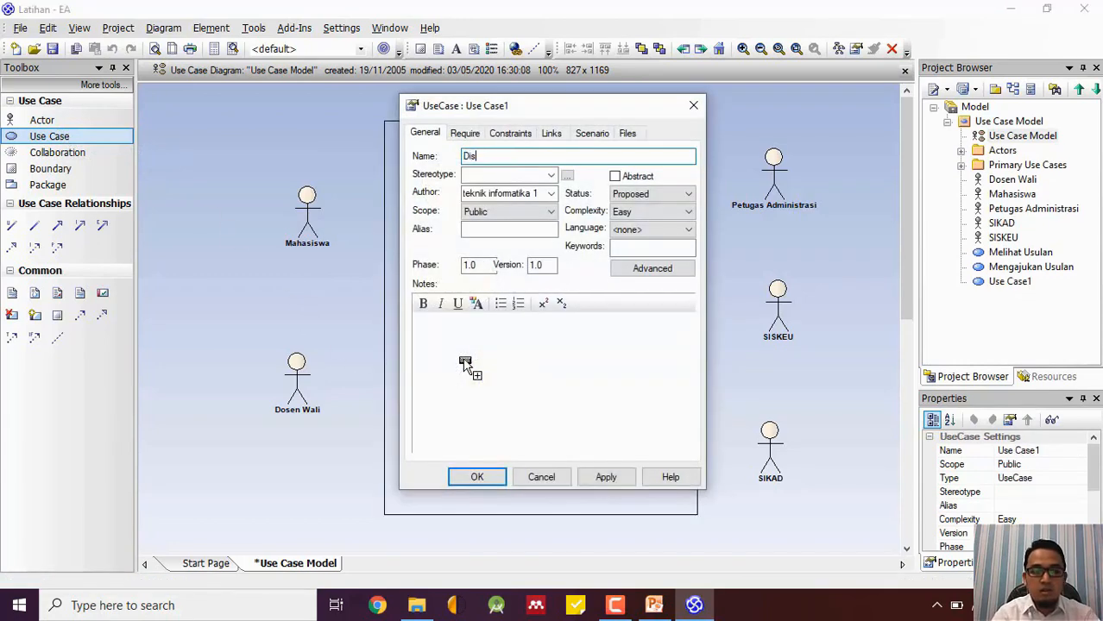
pyautogui.write('etujui/ Ditolak')
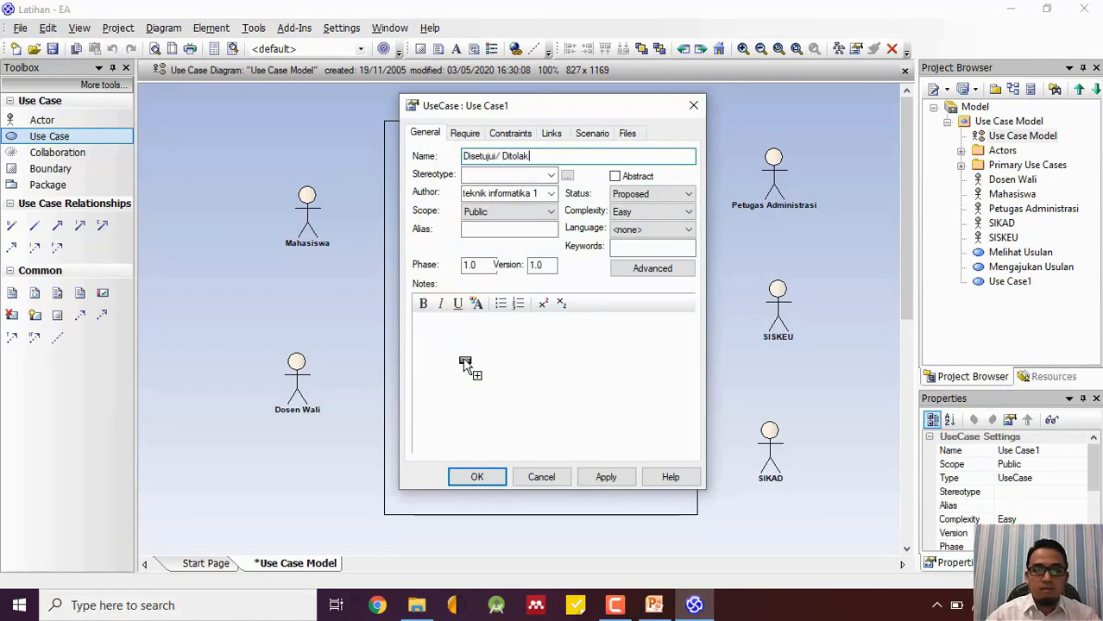
pyautogui.click(479, 480)
pyautogui.moveTo(498, 361); pyautogui.dragTo(465, 341)
pyautogui.click(568, 302)
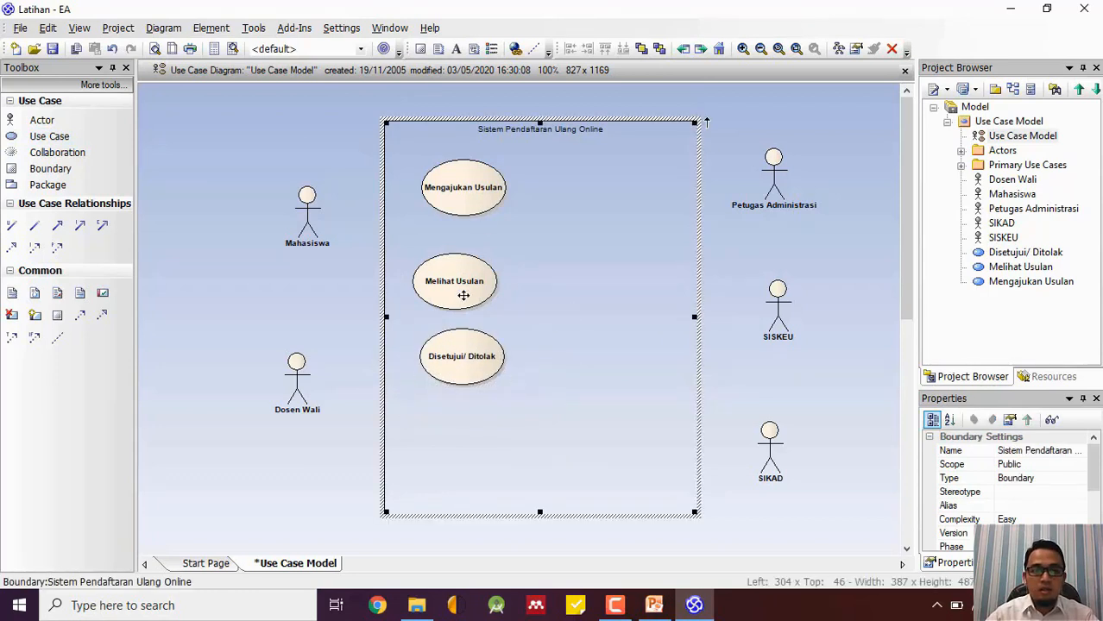
pyautogui.moveTo(463, 295); pyautogui.dragTo(471, 281)
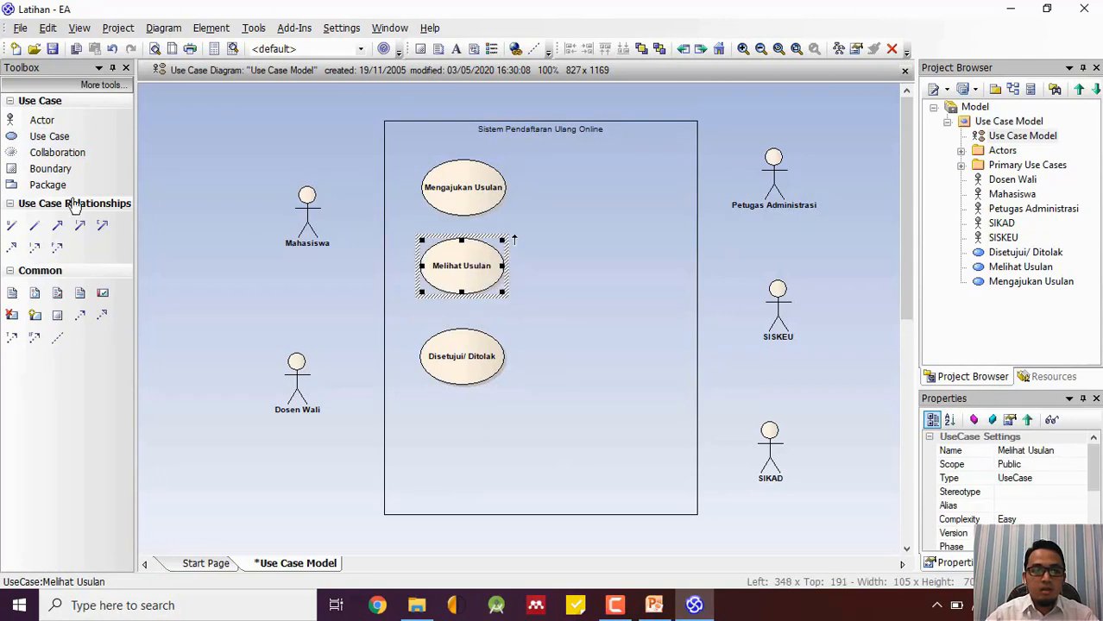
# Add a use case named Revisi Usulan in the right half of the boundary, level with Melihat Usulan
pyautogui.click(54, 135)
pyautogui.click(594, 239)
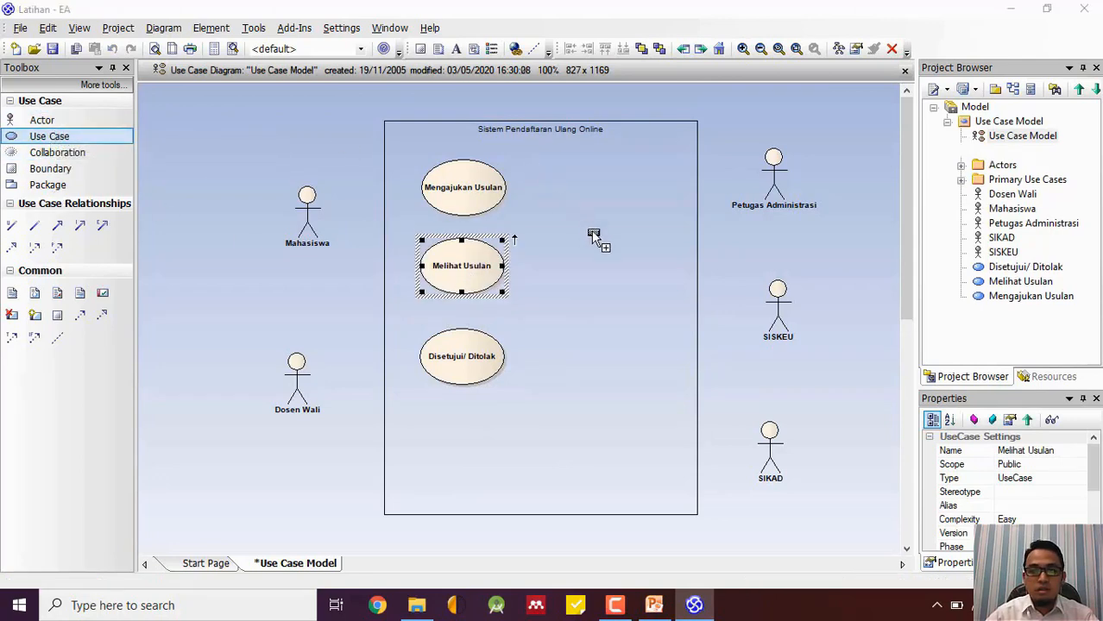
pyautogui.write('Rev')
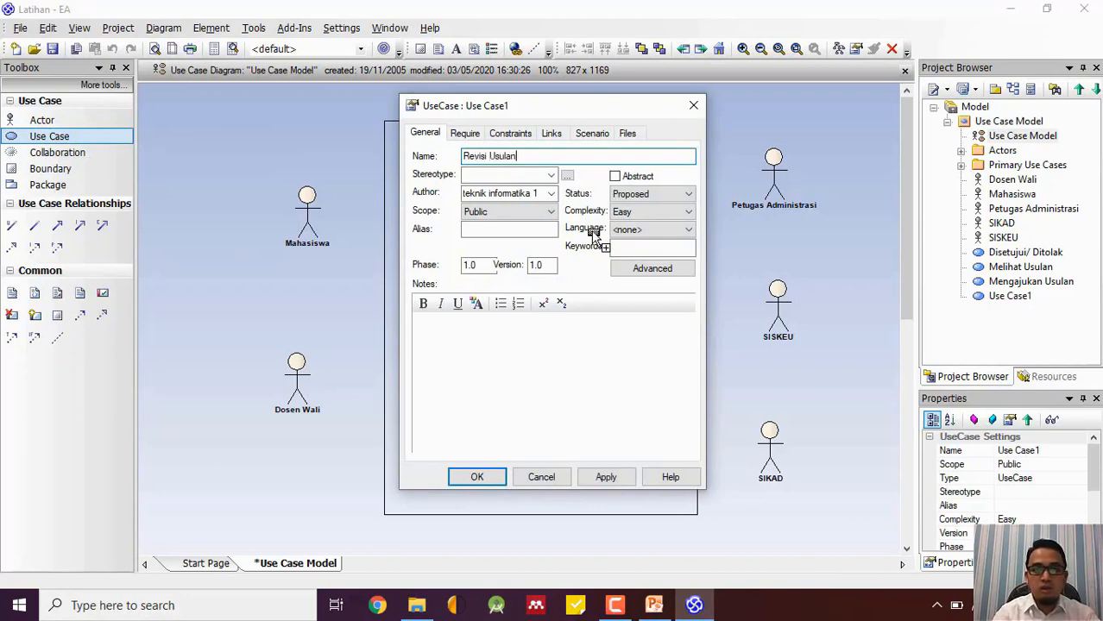
pyautogui.write('isi Usulan')
pyautogui.click(486, 480)
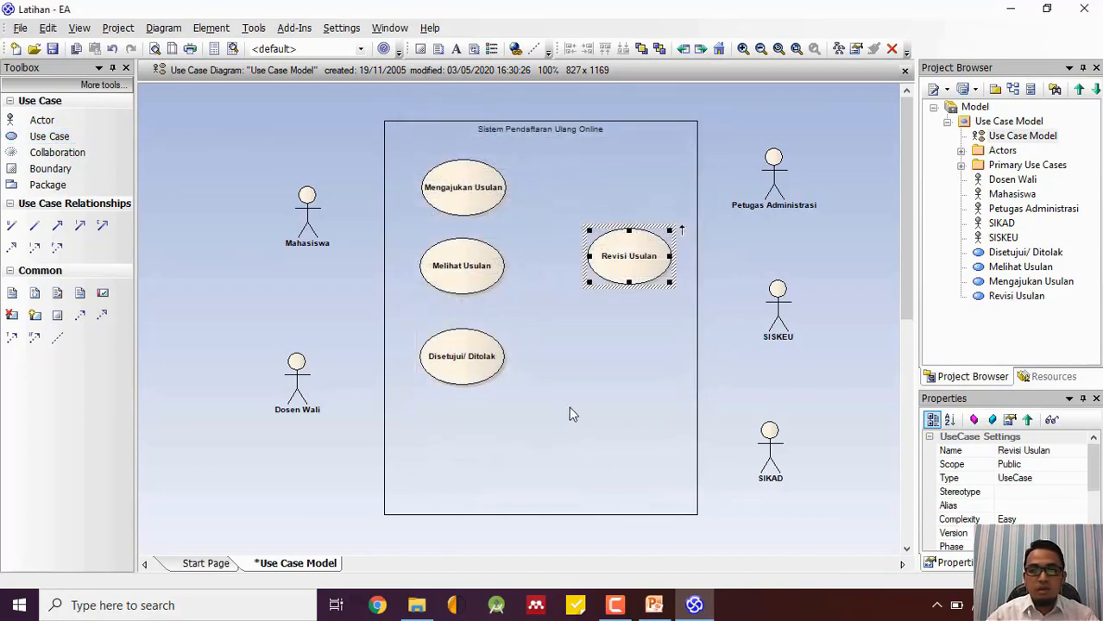
pyautogui.click(575, 389)
# Nudge Melihat Usulan slightly down and Revisi Usulan slightly up and to the left
pyautogui.moveTo(473, 271); pyautogui.dragTo(473, 278)
pyautogui.moveTo(613, 266); pyautogui.dragTo(604, 257)
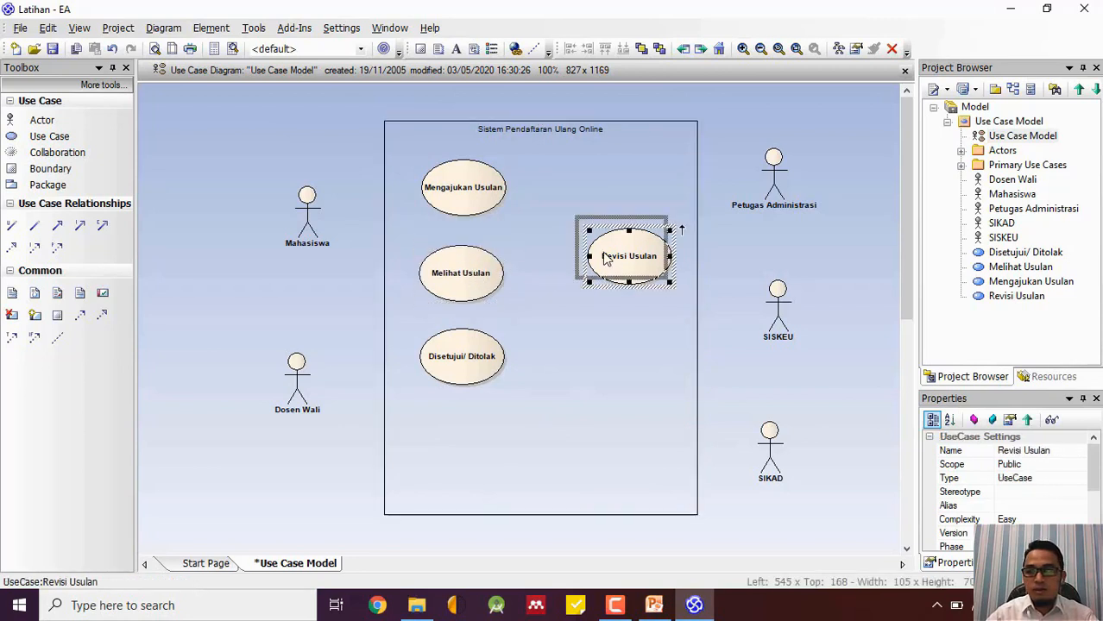
pyautogui.click(630, 339)
# Add a use case named Pencetakan KRS and place it directly beneath Revisi Usulan
pyautogui.click(74, 136)
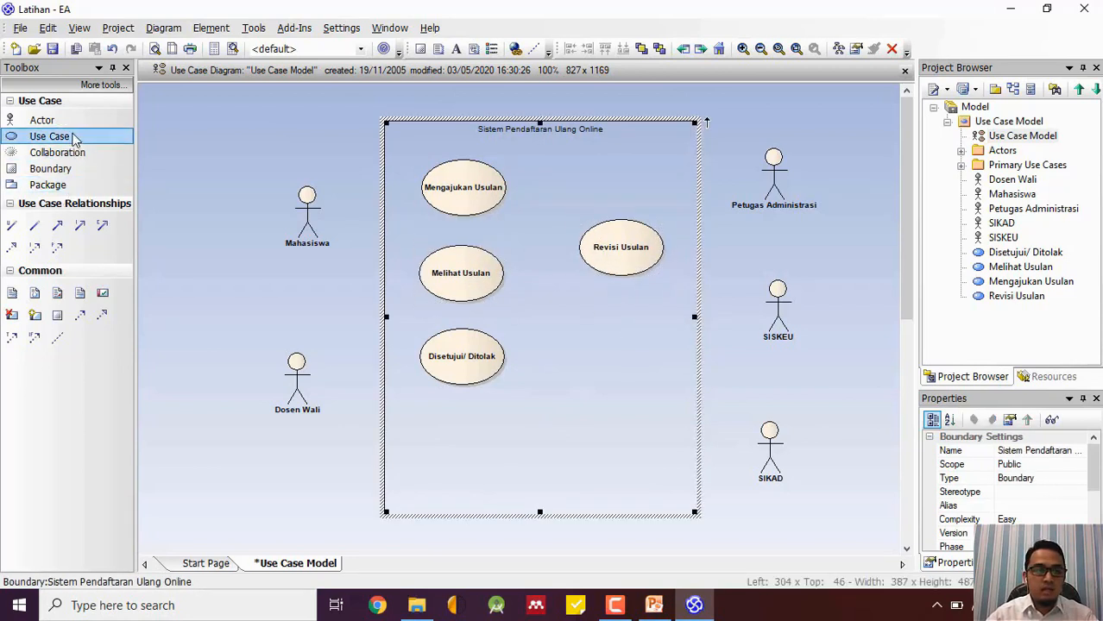
pyautogui.click(612, 317)
pyautogui.write('P')
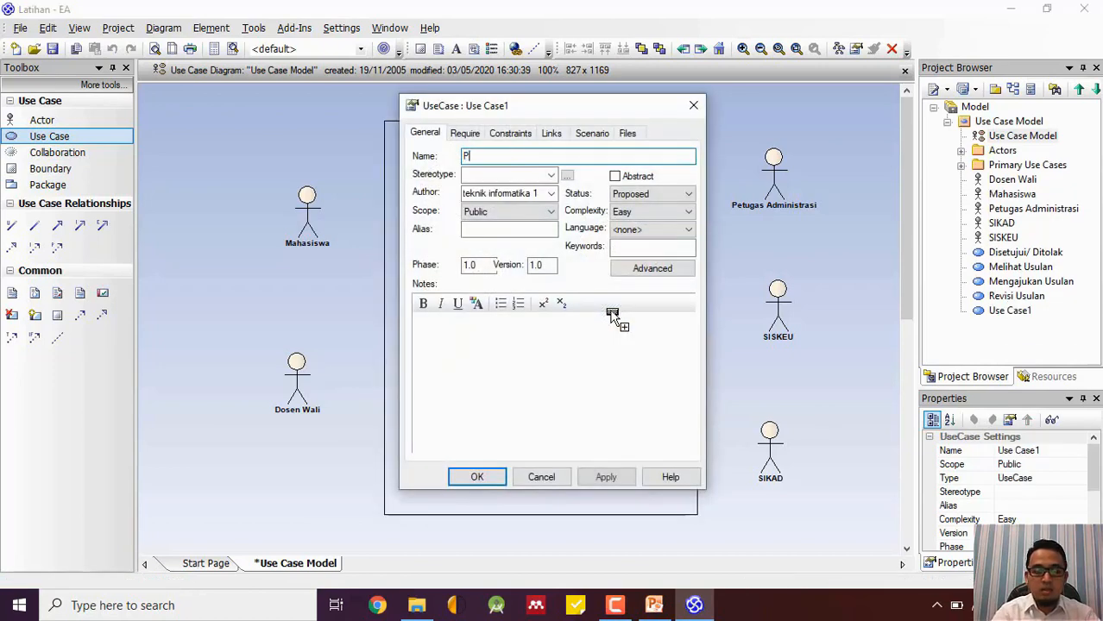
pyautogui.write('encetakan KRS')
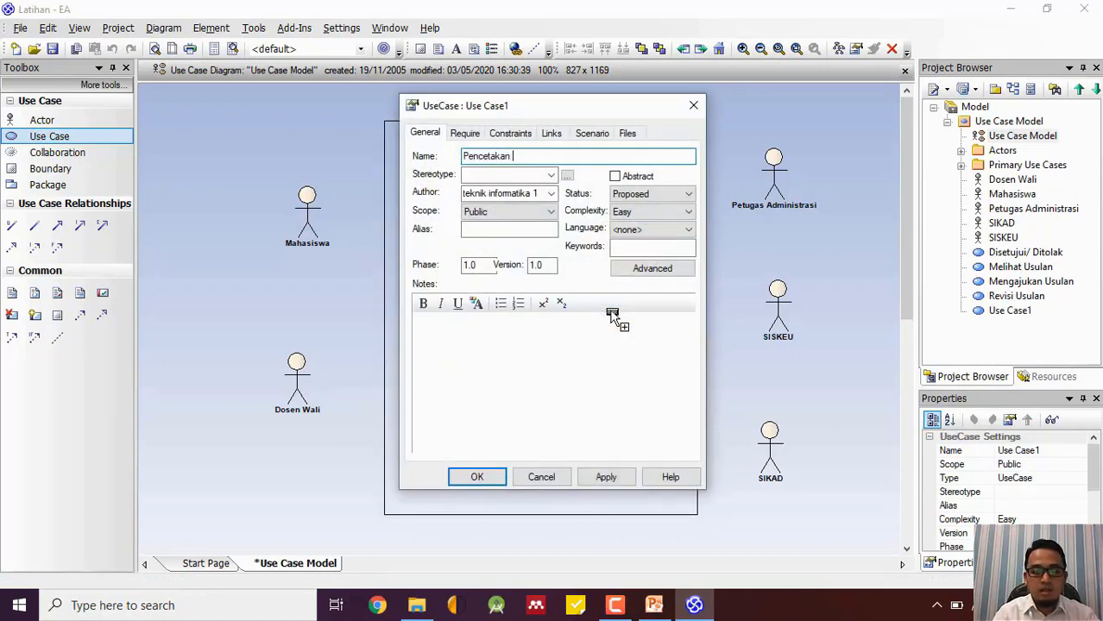
pyautogui.click(504, 478)
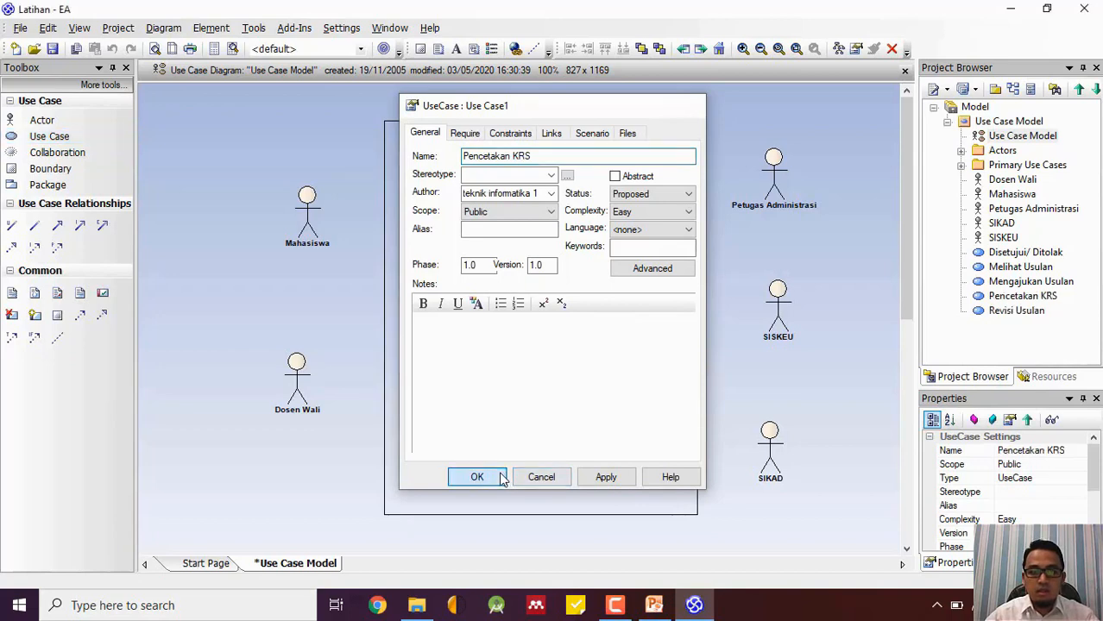
pyautogui.moveTo(653, 326); pyautogui.dragTo(617, 314)
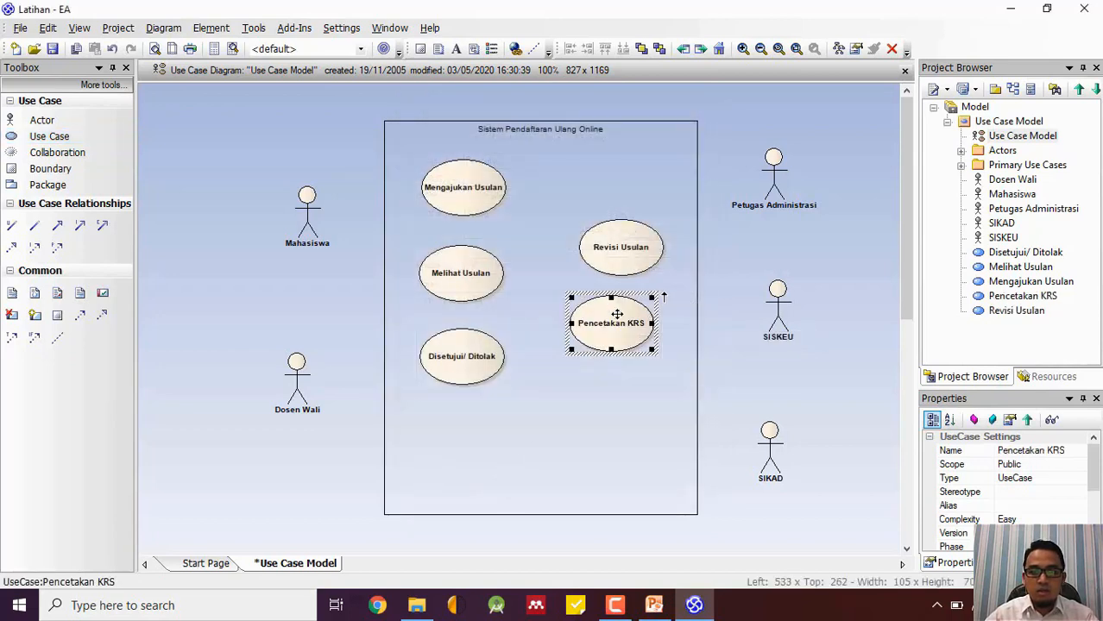
pyautogui.click(633, 475)
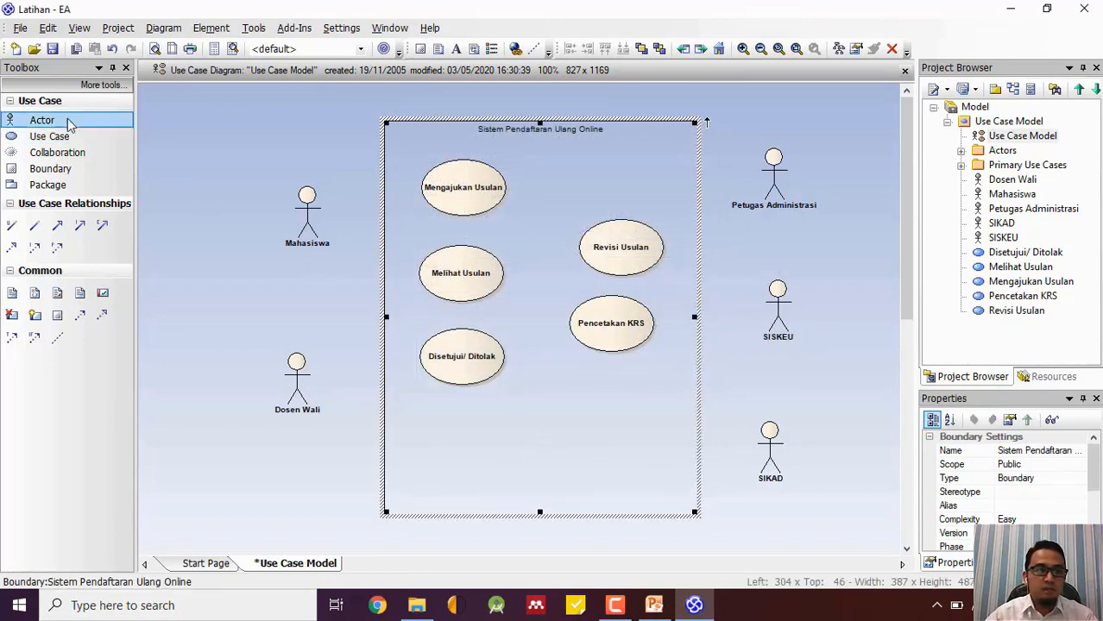
# Add a use case named Status Pembayaran and place it beneath Pencetakan KRS inside the boundary
pyautogui.click(50, 136)
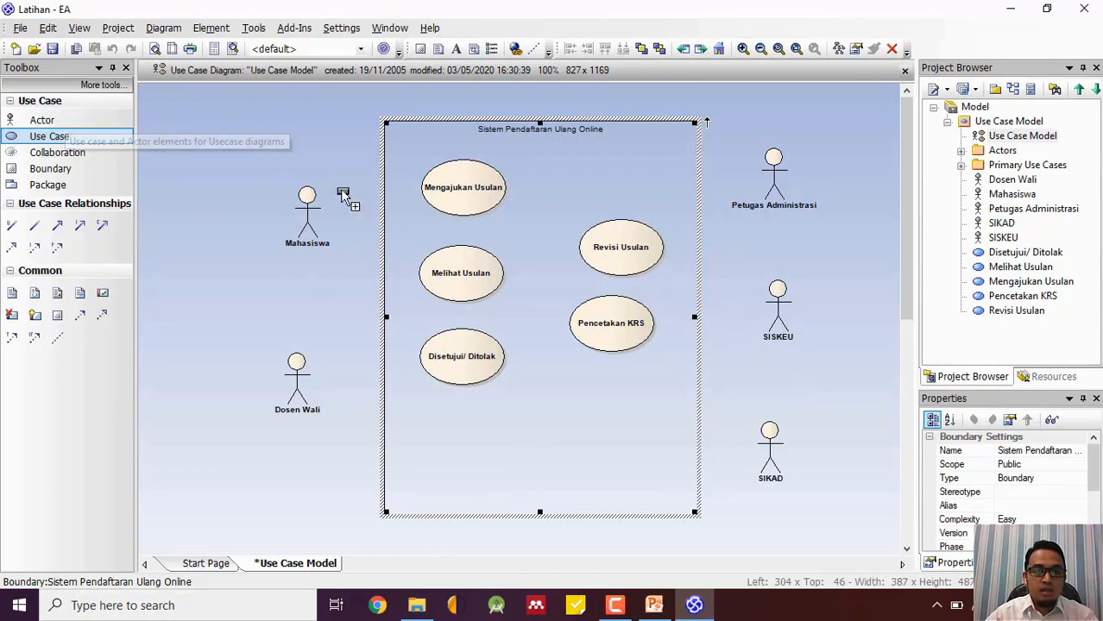
pyautogui.click(598, 409)
pyautogui.write('sTAT')
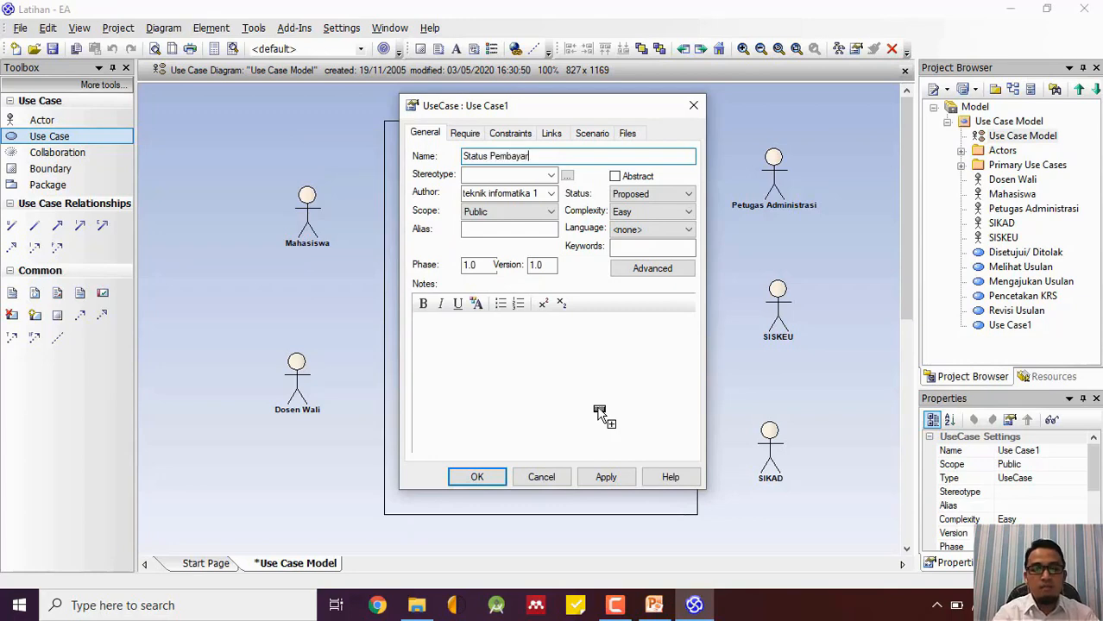
pyautogui.click(477, 478)
pyautogui.moveTo(632, 456); pyautogui.dragTo(615, 430)
# Enlarge the system boundary downward and slightly to the right, and add a use case named Informasi Mata Kuliah below Disetujui/ Ditolak
pyautogui.click(604, 514)
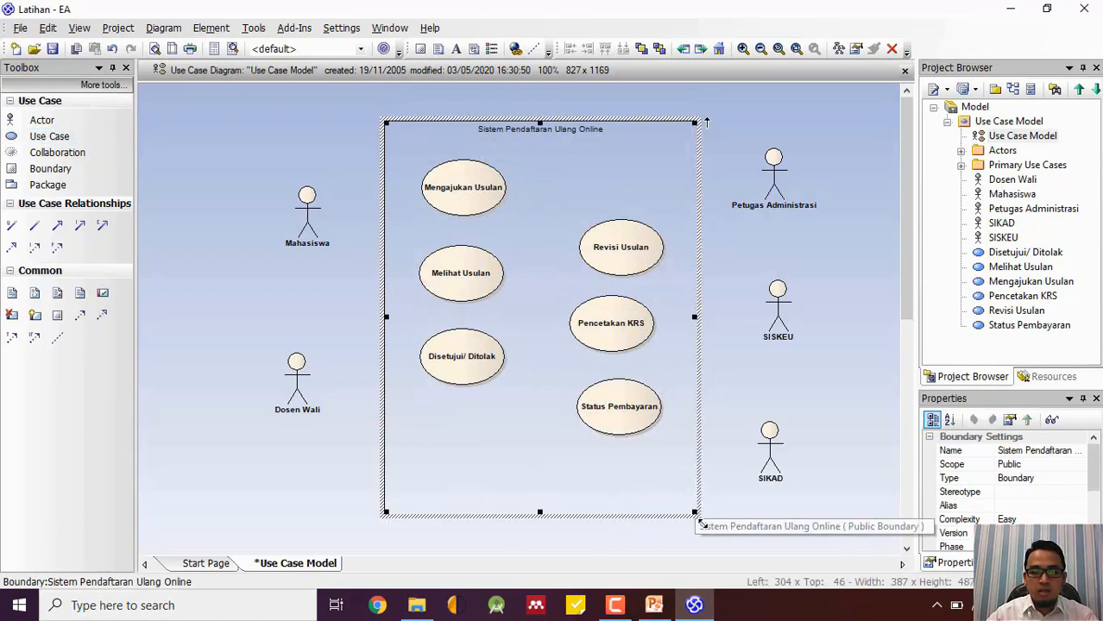
pyautogui.moveTo(690, 514); pyautogui.dragTo(708, 550)
pyautogui.click(763, 531)
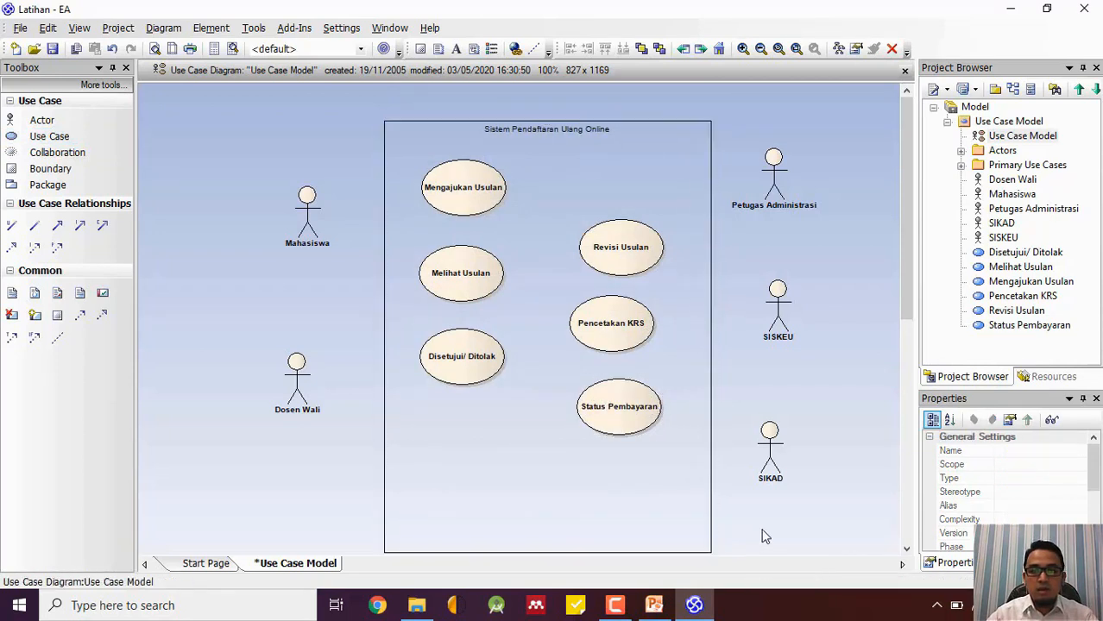
pyautogui.click(47, 137)
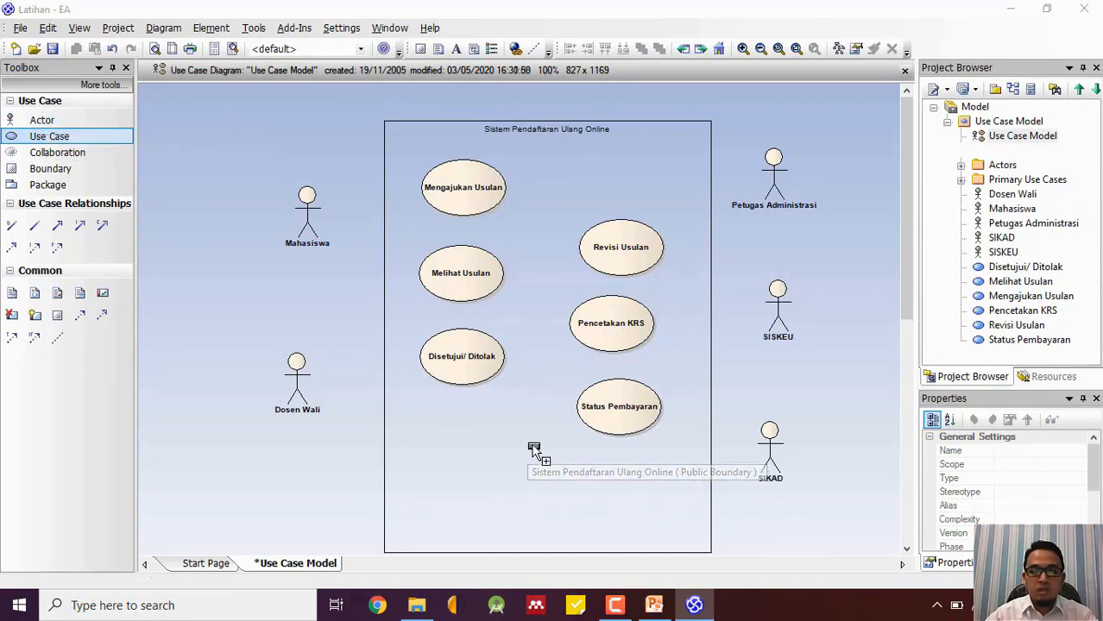
pyautogui.click(531, 447)
pyautogui.write('Informasi Mata Kuliah')
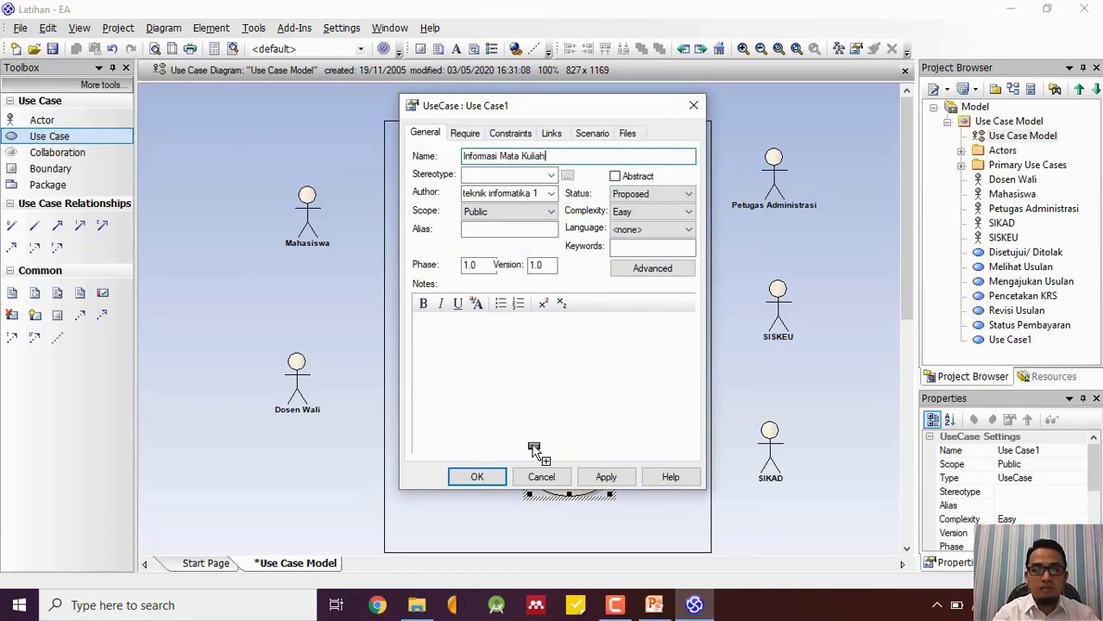
pyautogui.click(477, 478)
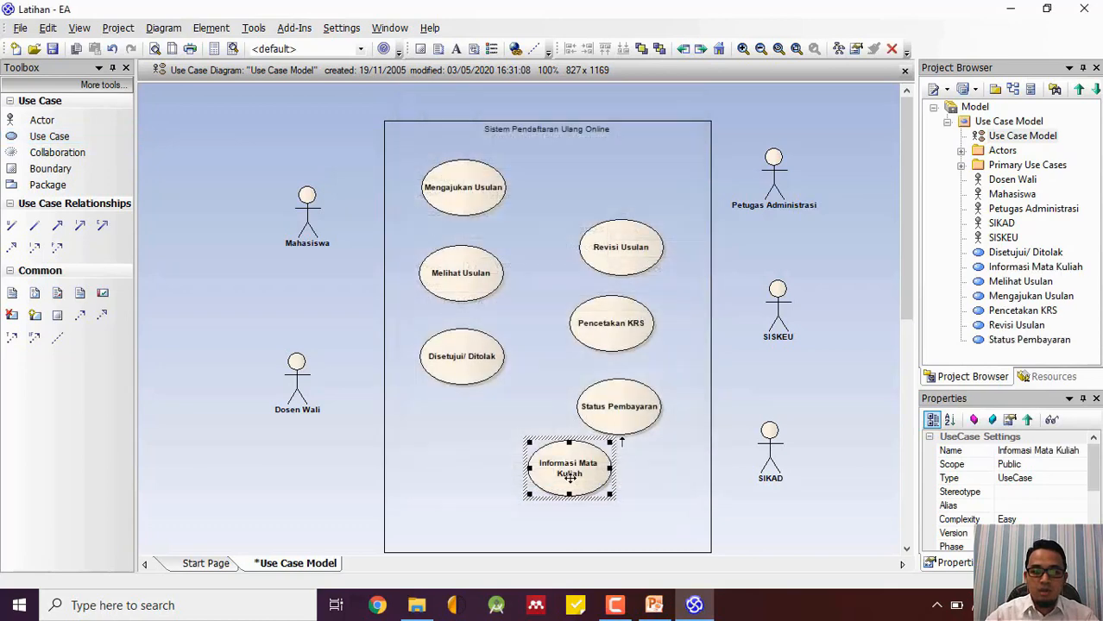
pyautogui.moveTo(569, 473); pyautogui.dragTo(513, 450)
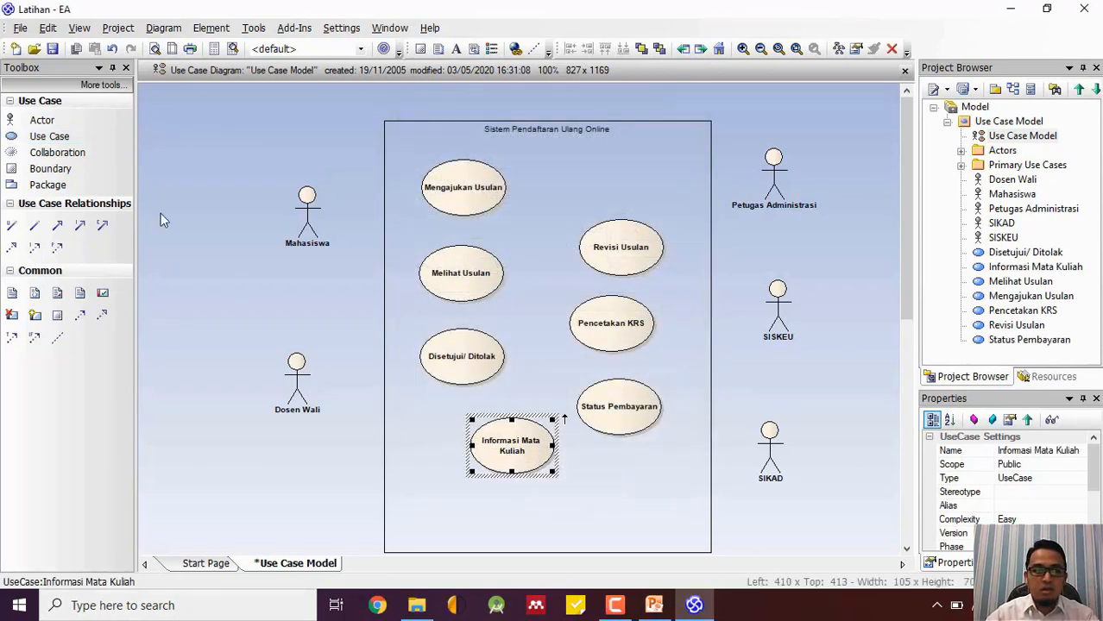
# Add a use case named Info Transkrip Nilai and place it in the boundary's lower-left area, below Informasi Mata Kuliah
pyautogui.click(82, 135)
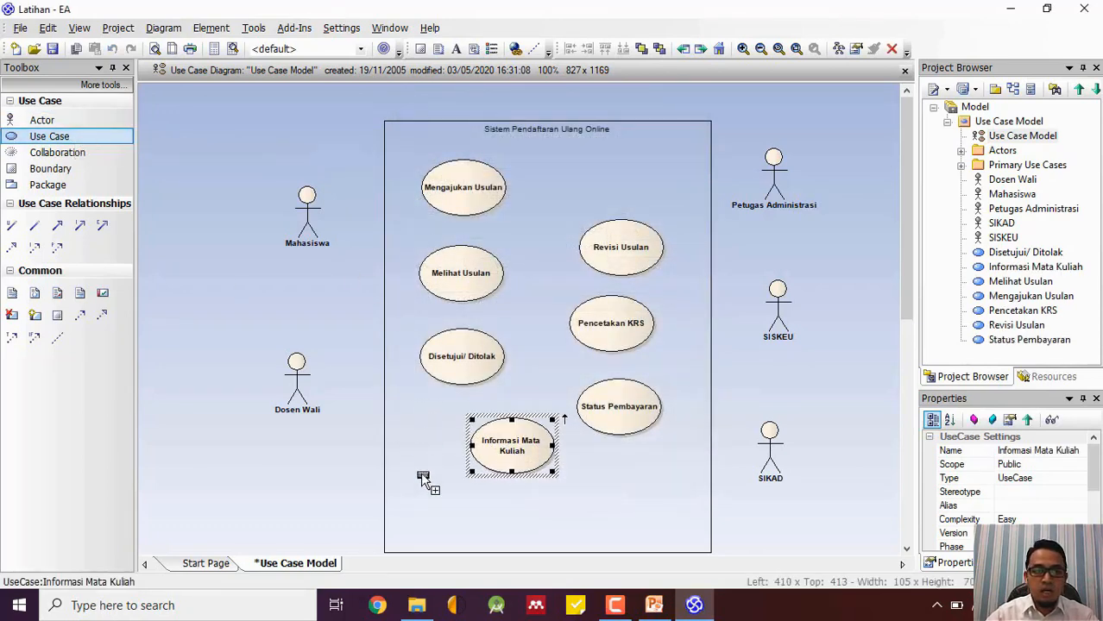
pyautogui.click(438, 511)
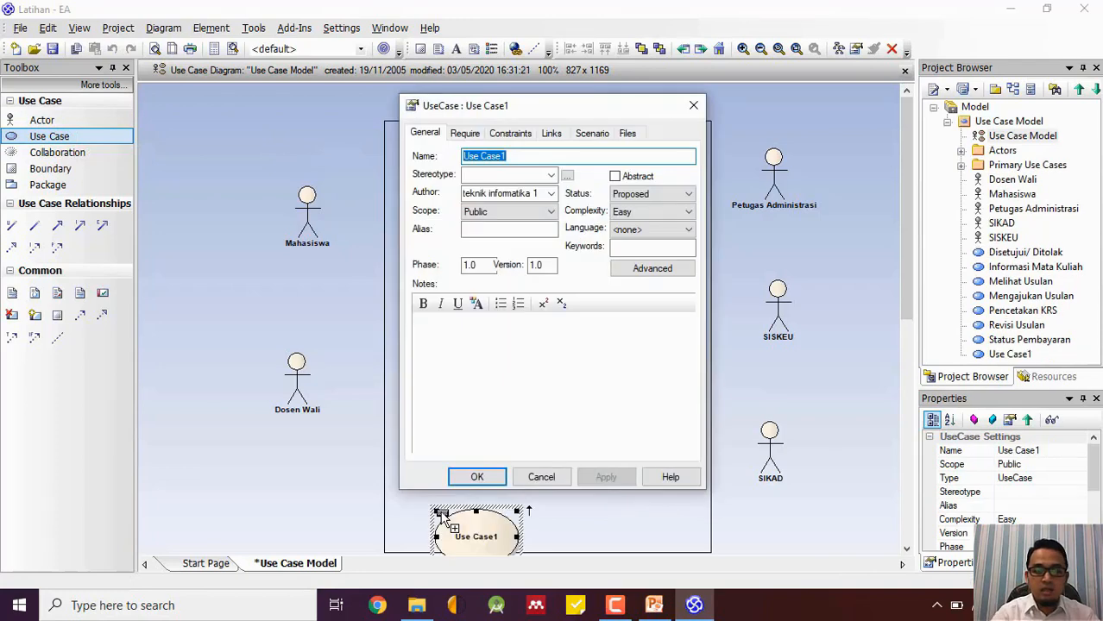
pyautogui.write('Info')
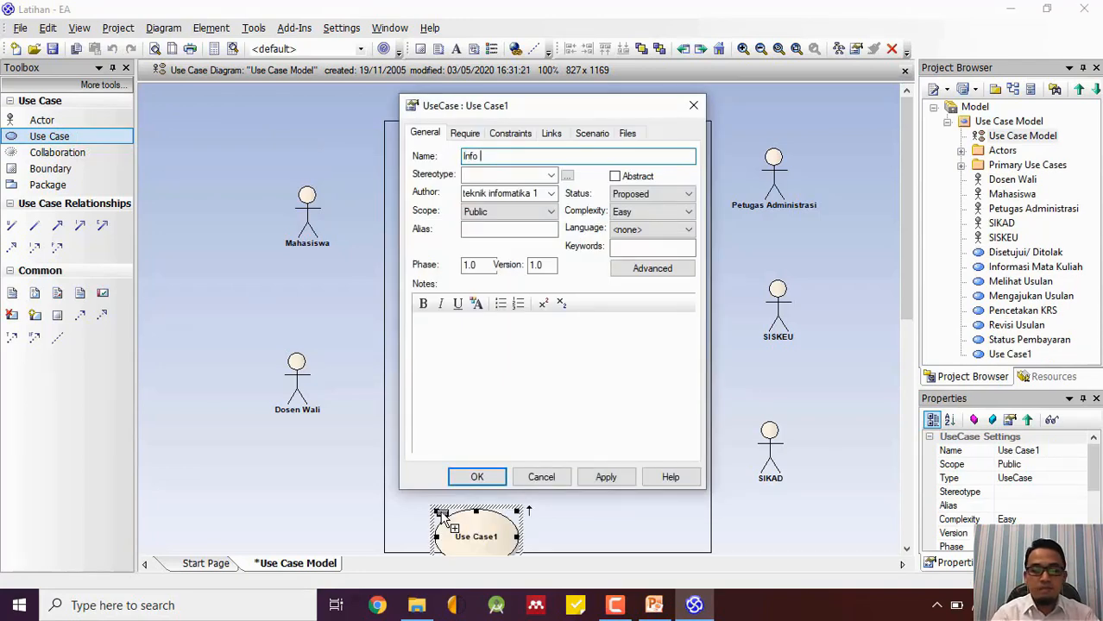
pyautogui.write(' Transkrip Nilai')
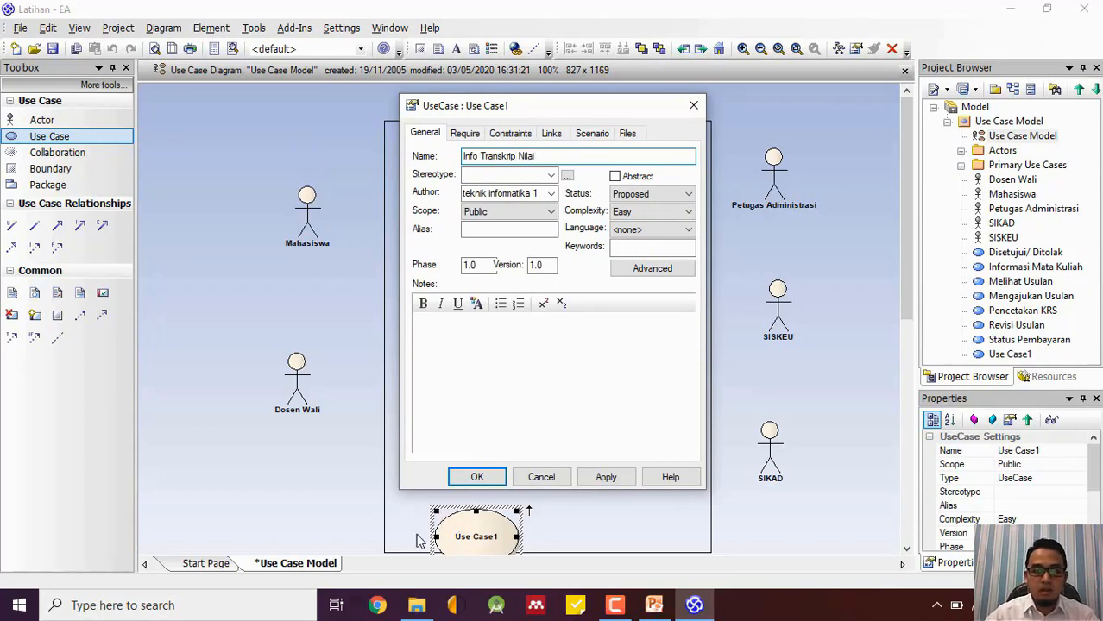
pyautogui.click(476, 477)
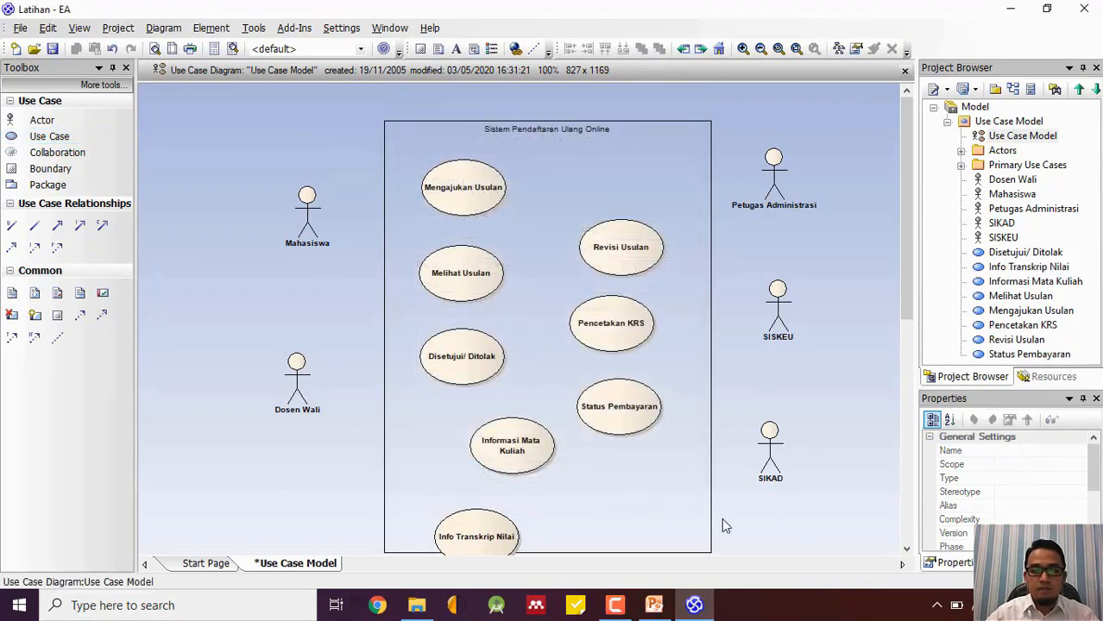
pyautogui.moveTo(464, 535); pyautogui.dragTo(447, 504)
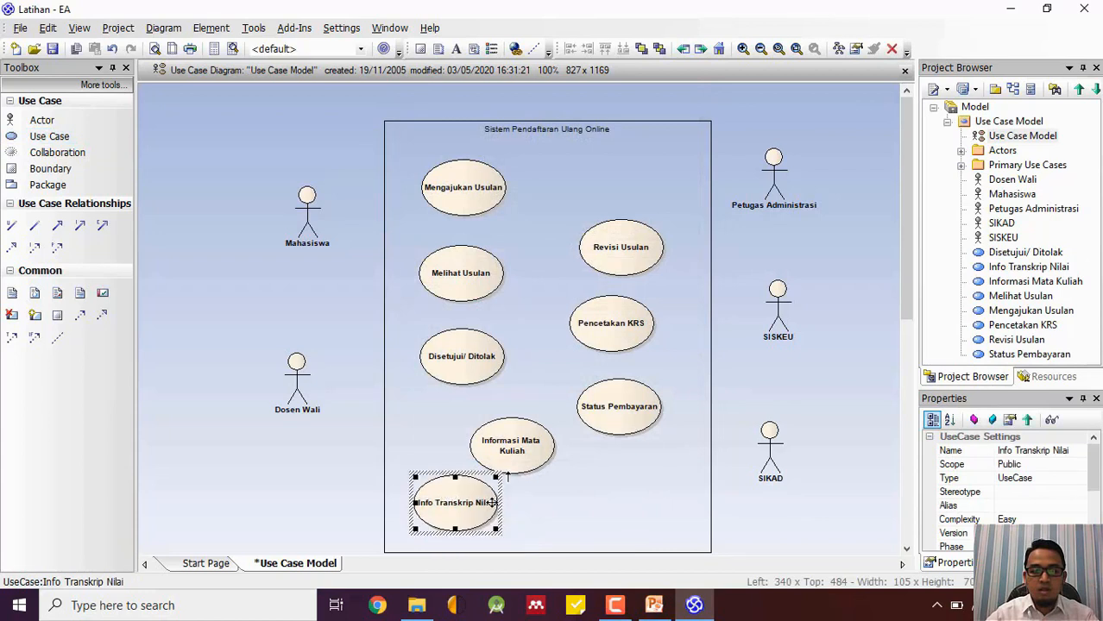
pyautogui.click(583, 507)
# Nudge Informasi Mata Kuliah slightly up and to the right, and move Revisi Usulan slightly up
pyautogui.click(535, 450)
pyautogui.moveTo(539, 447); pyautogui.dragTo(541, 441)
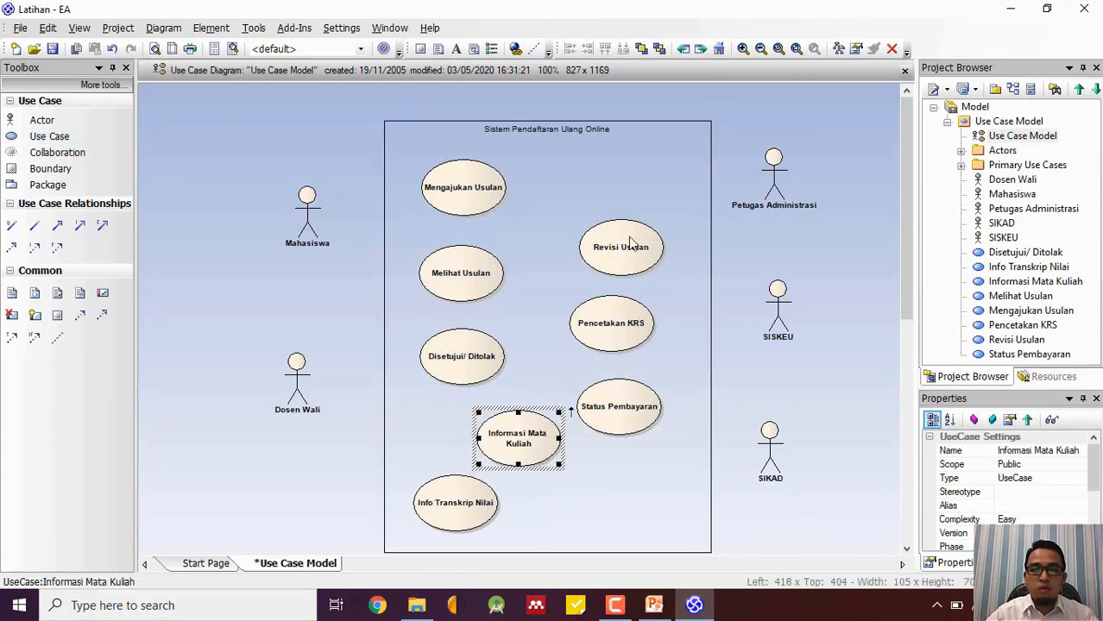
pyautogui.moveTo(621, 244); pyautogui.dragTo(618, 227)
pyautogui.click(617, 315)
pyautogui.click(771, 379)
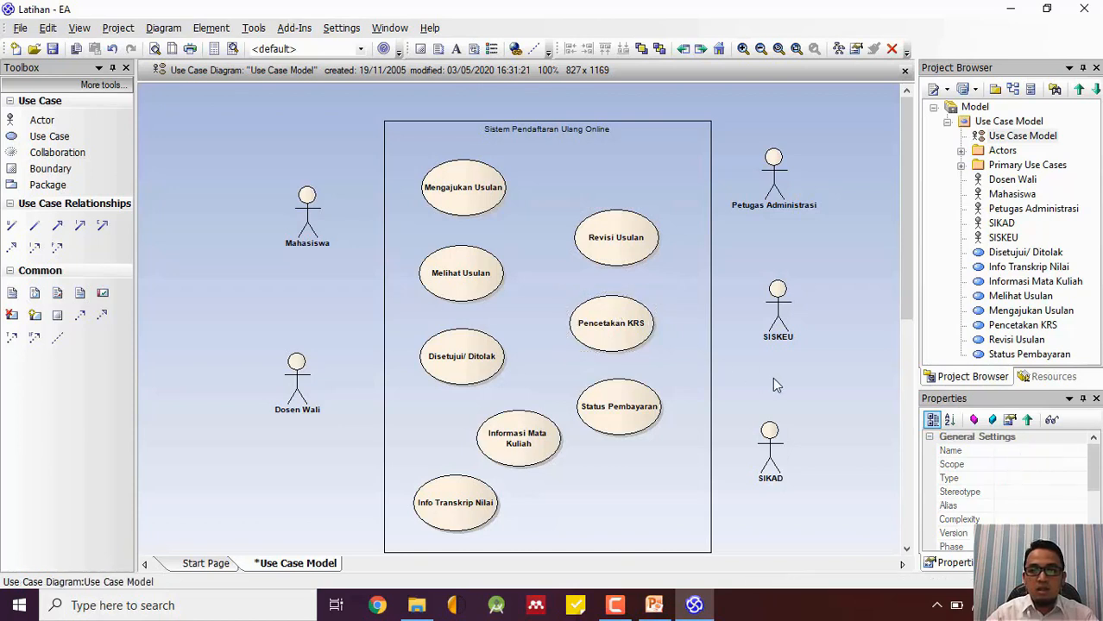